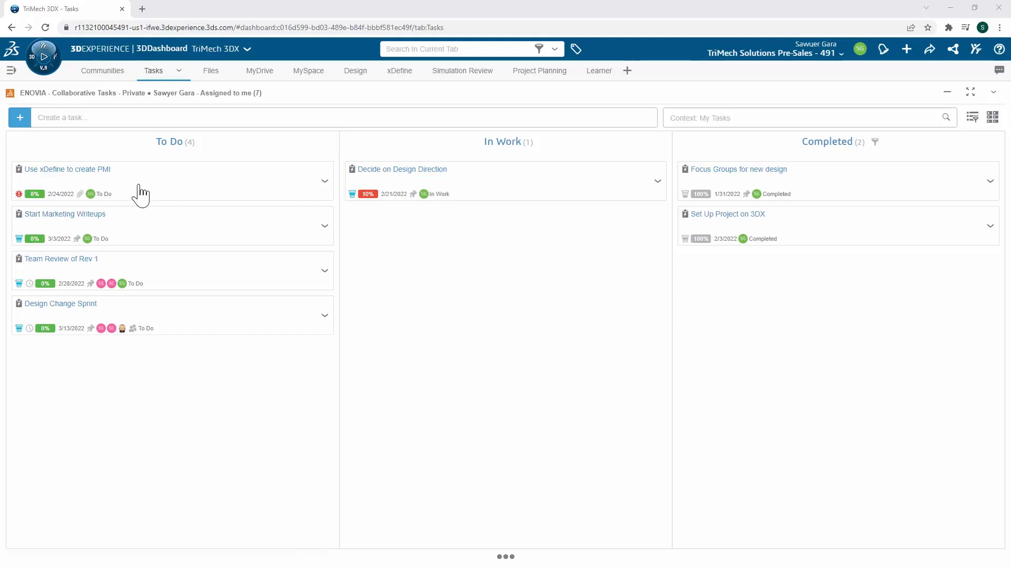
Move the xDefine PMI task card to In Work and open its details
left_click_drag(137, 192, 483, 259)
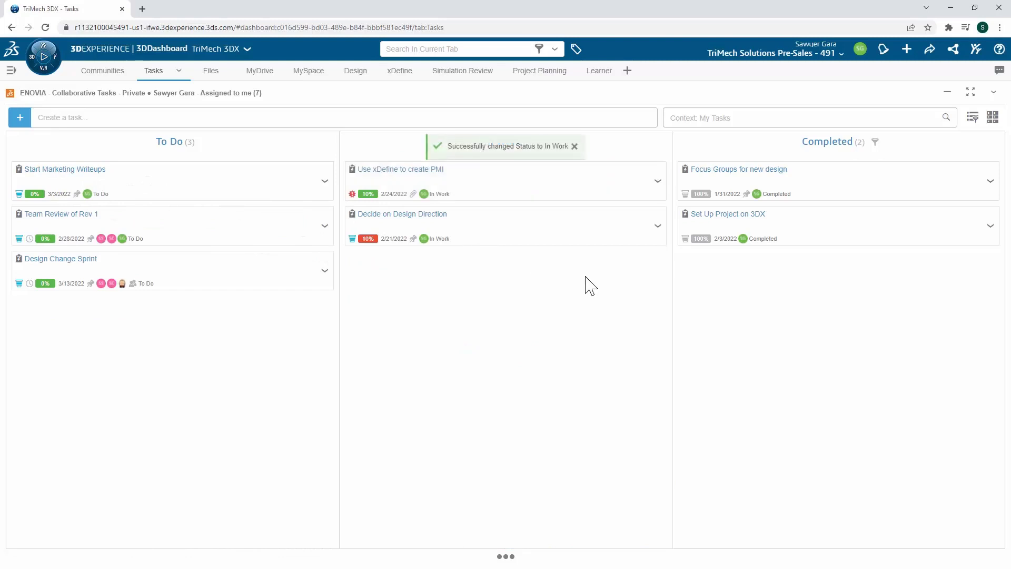
left_click(592, 185)
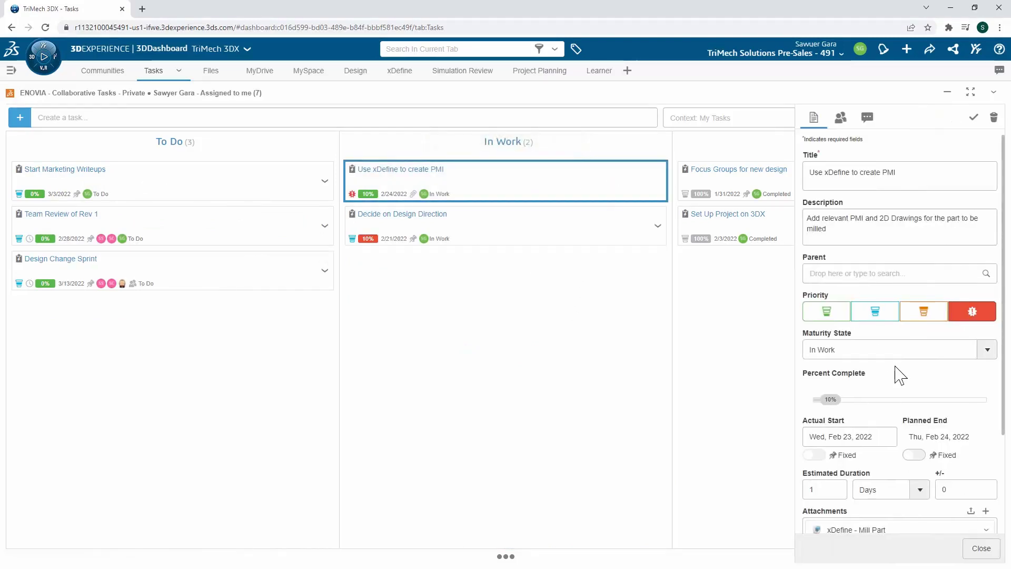
scroll(898, 373, "down", 1)
scroll(901, 375, "down", 1)
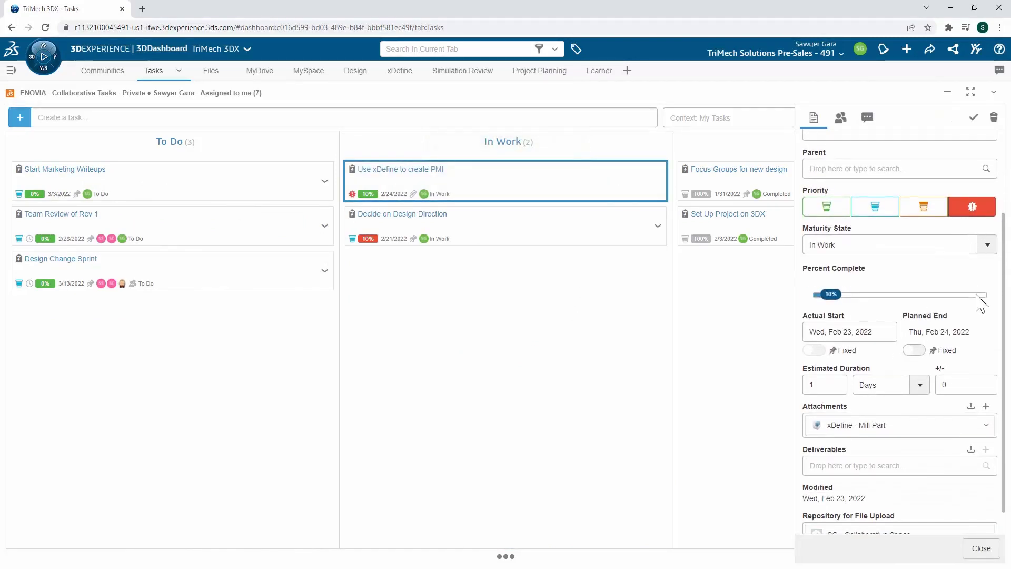
scroll(978, 303, "down", 1)
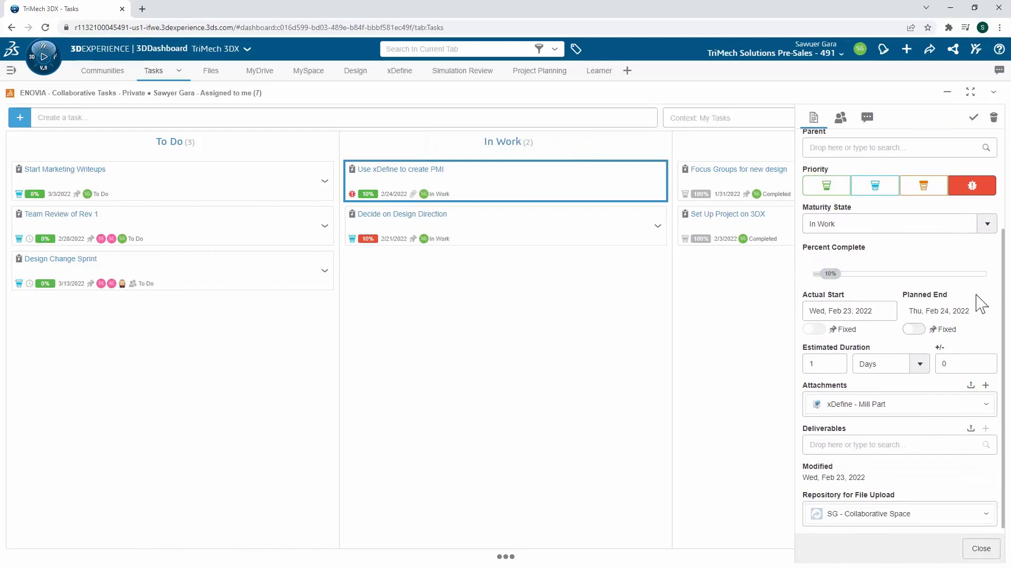
Open the attached Mill Part in xDefine from the Manufacturing Definition Creator role's apps
left_click(986, 404)
mouse_move(979, 471)
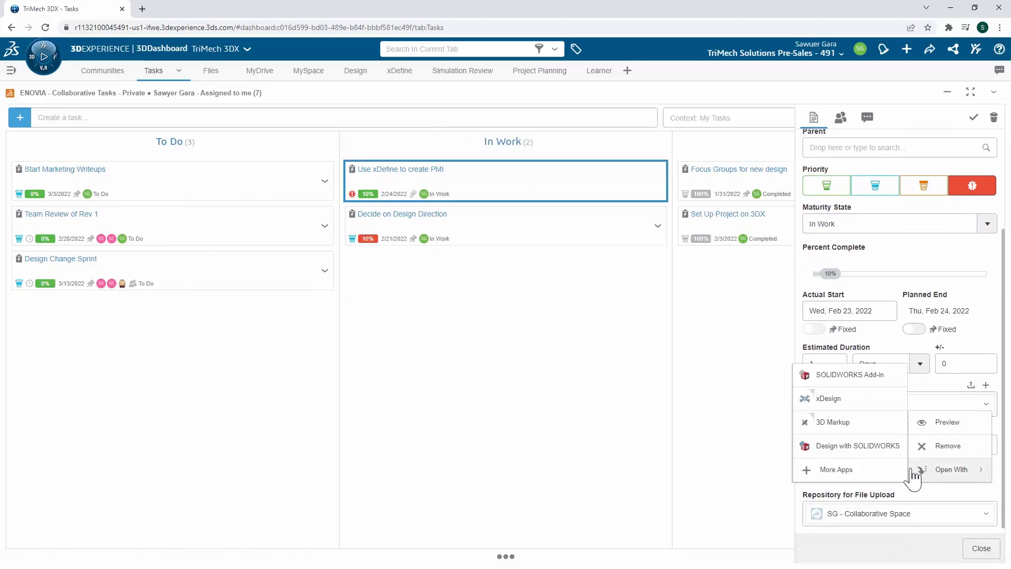
left_click(895, 472)
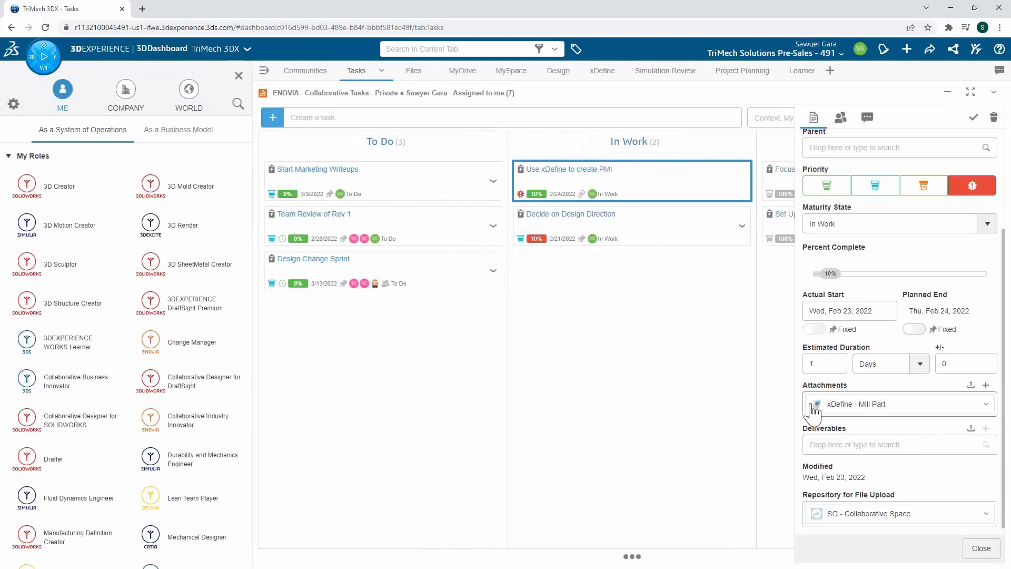
scroll(92, 401, "down", 3)
left_click(93, 390)
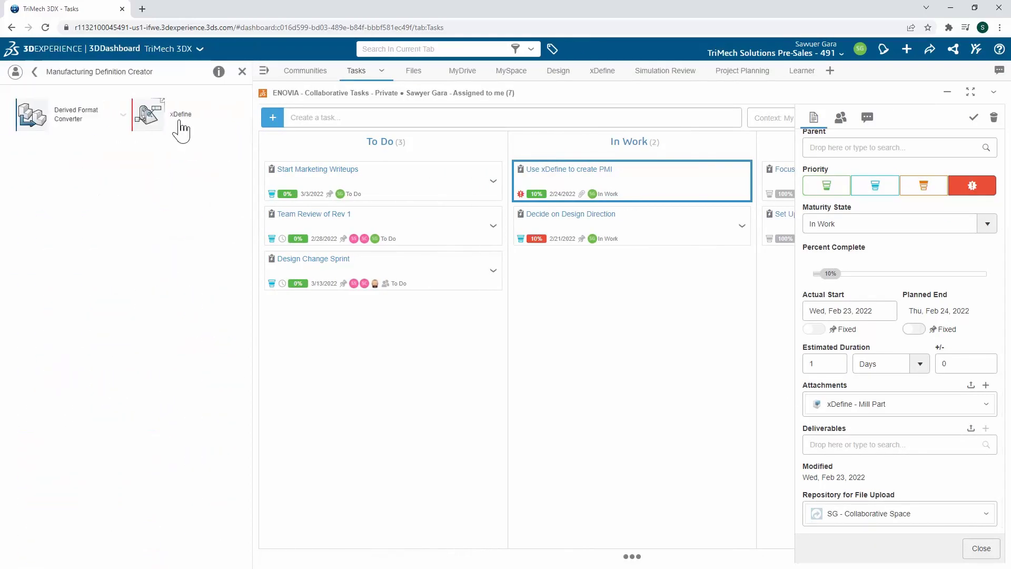
left_click(179, 122)
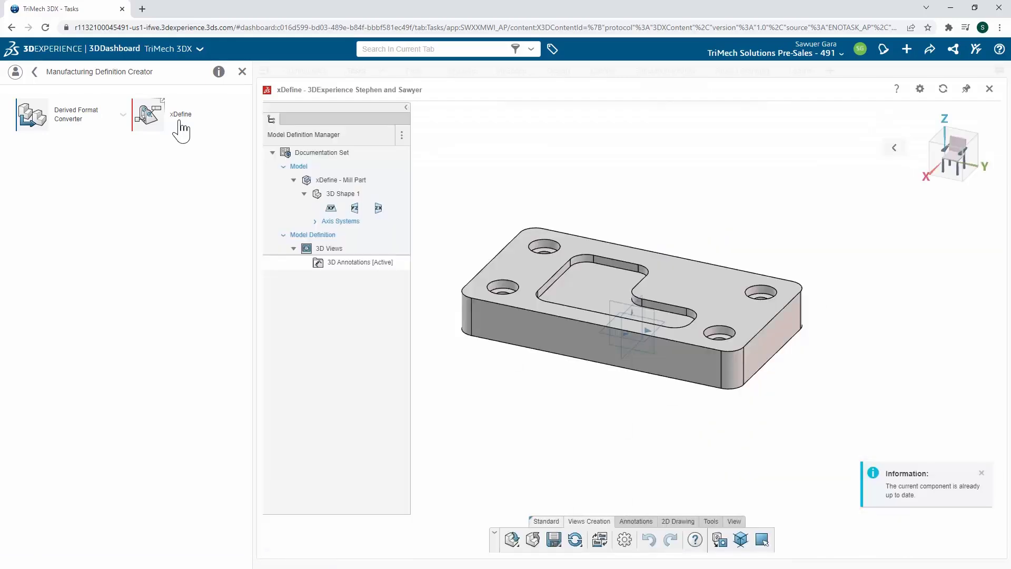
Close the Manufacturing Definition Creator side panel so the Mill Part fills the workspace
left_click(242, 71)
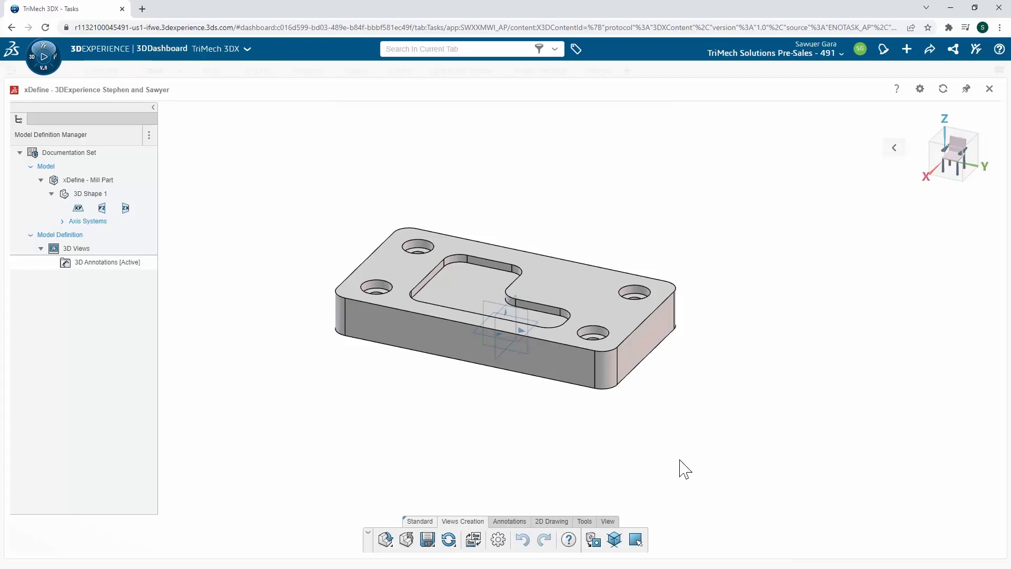
Create Front View.1, Right View.1 and Top View.1 orthogonal views of the Mill Part
left_click(594, 543)
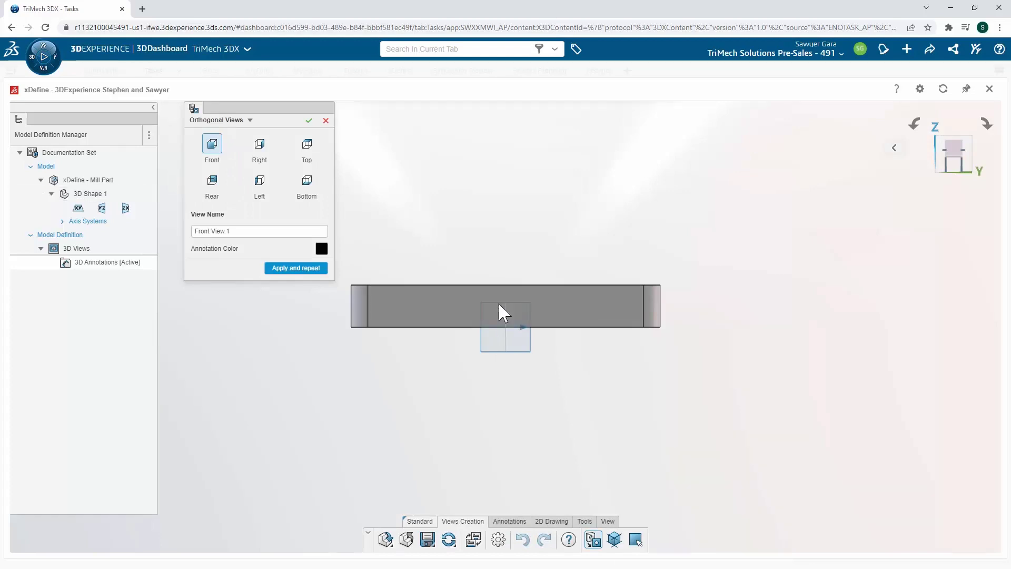
scroll(498, 301, "up", 1)
scroll(498, 301, "up", 2)
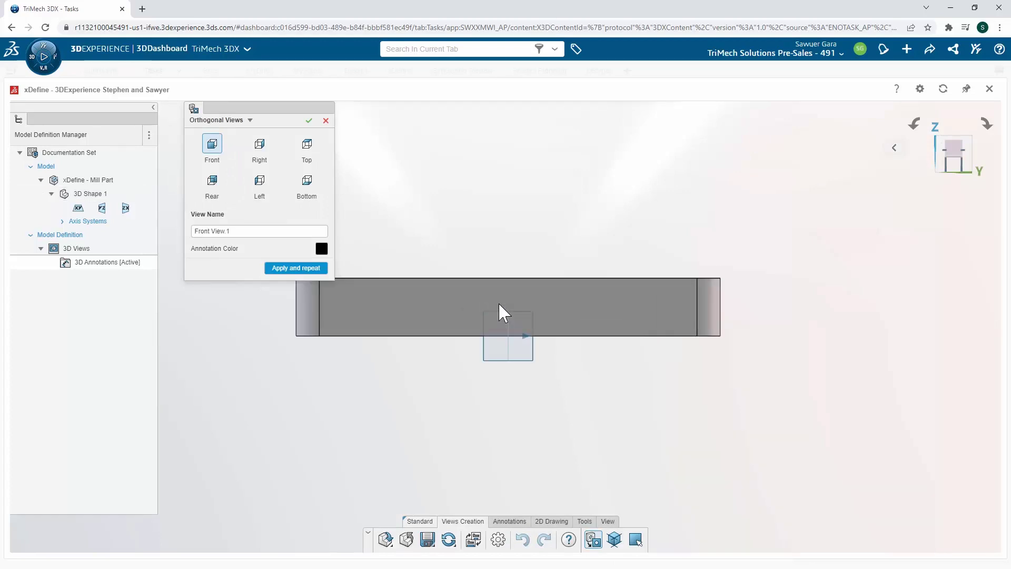
left_click(322, 268)
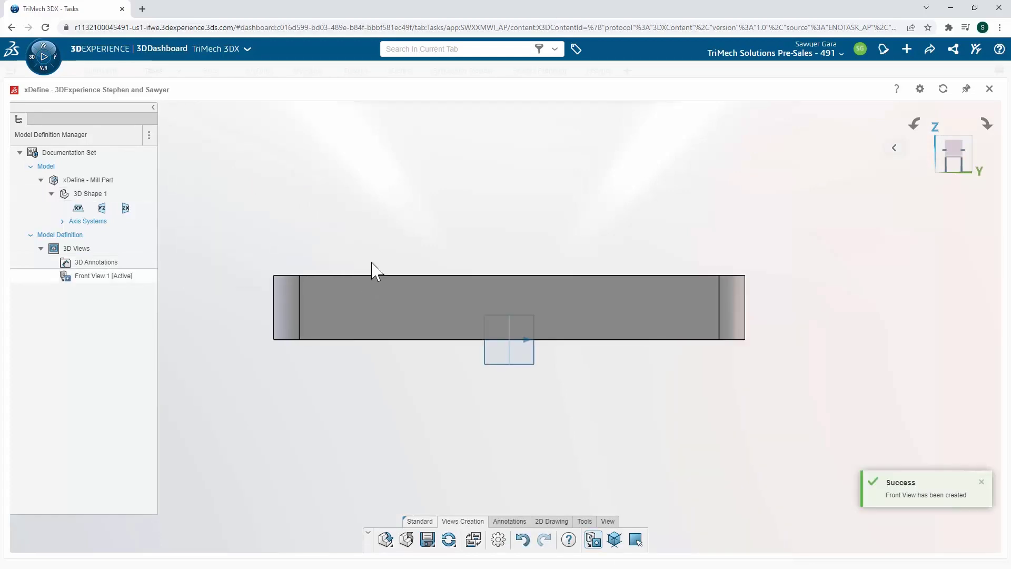
left_click(261, 148)
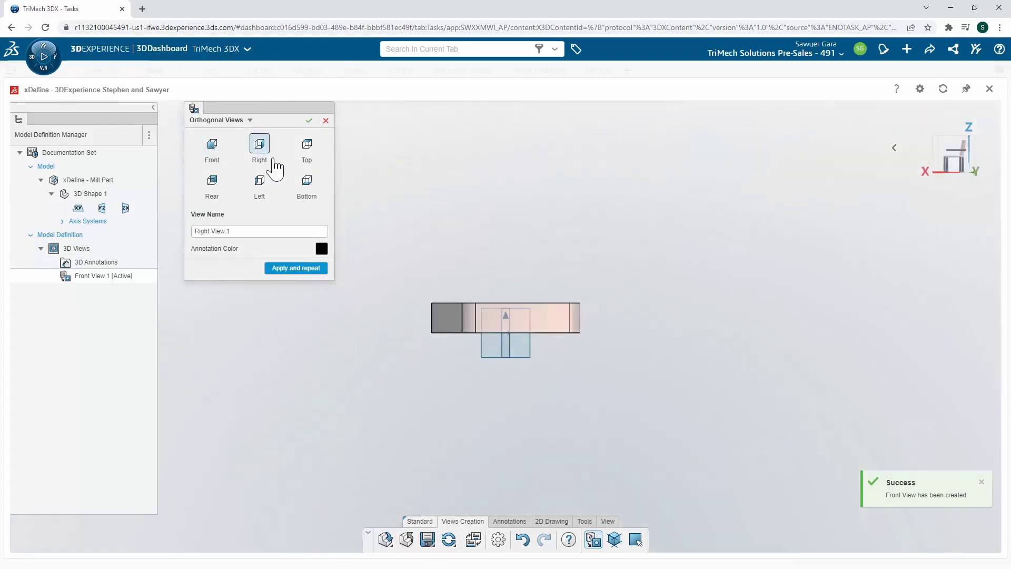
scroll(512, 327, "up", 2)
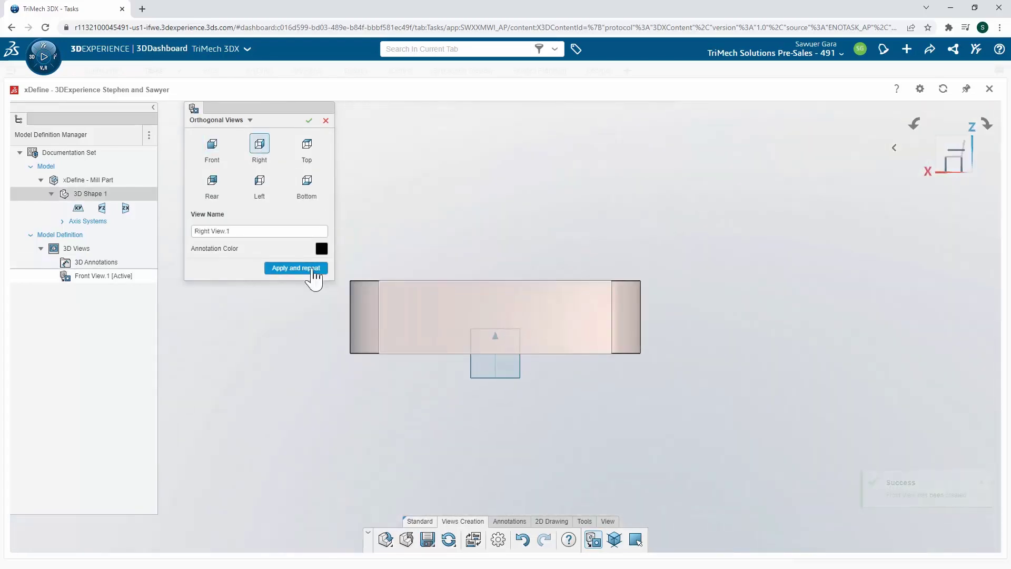
left_click(313, 269)
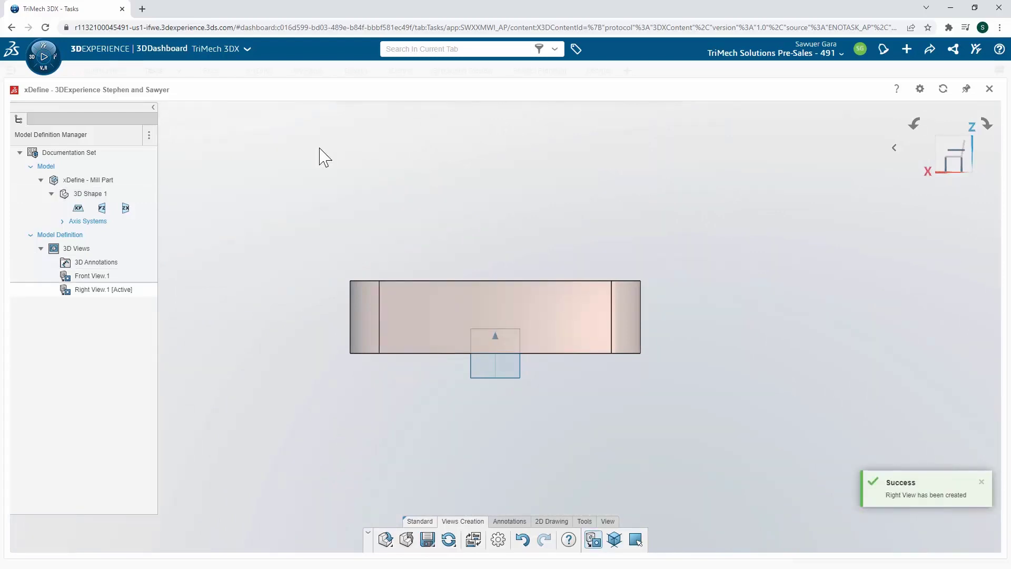
left_click(318, 157)
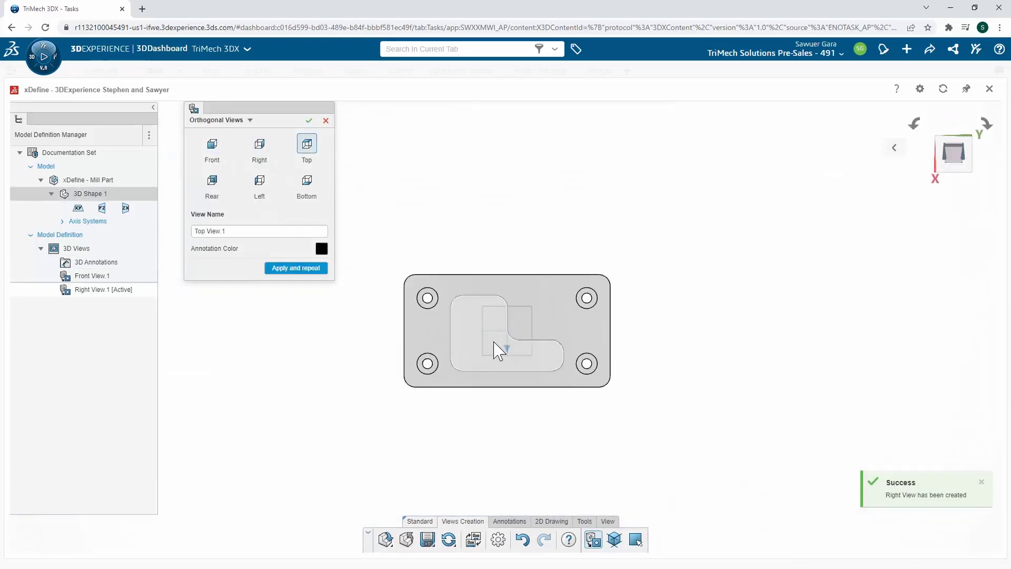
scroll(497, 350, "up", 1)
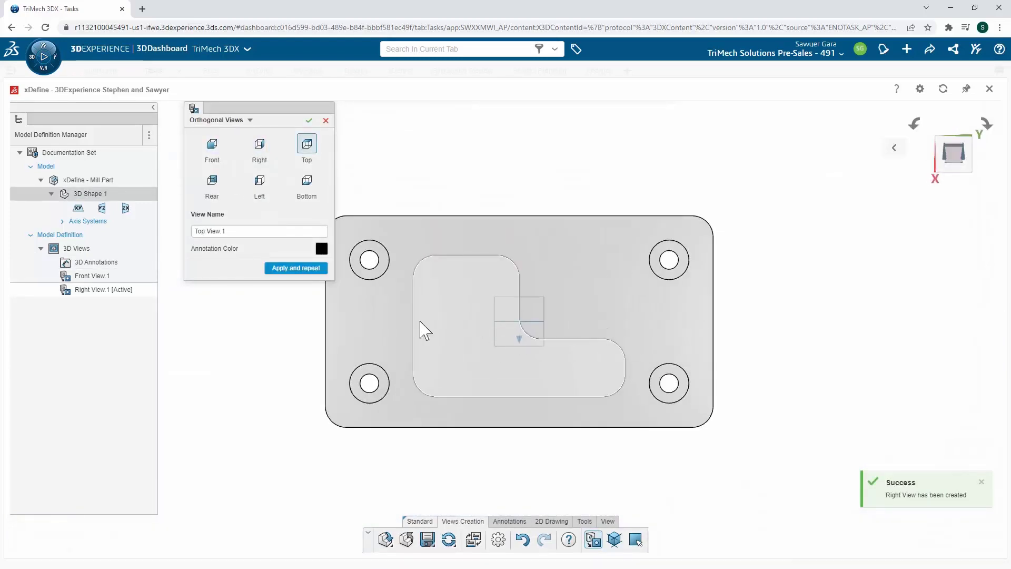
left_click(289, 268)
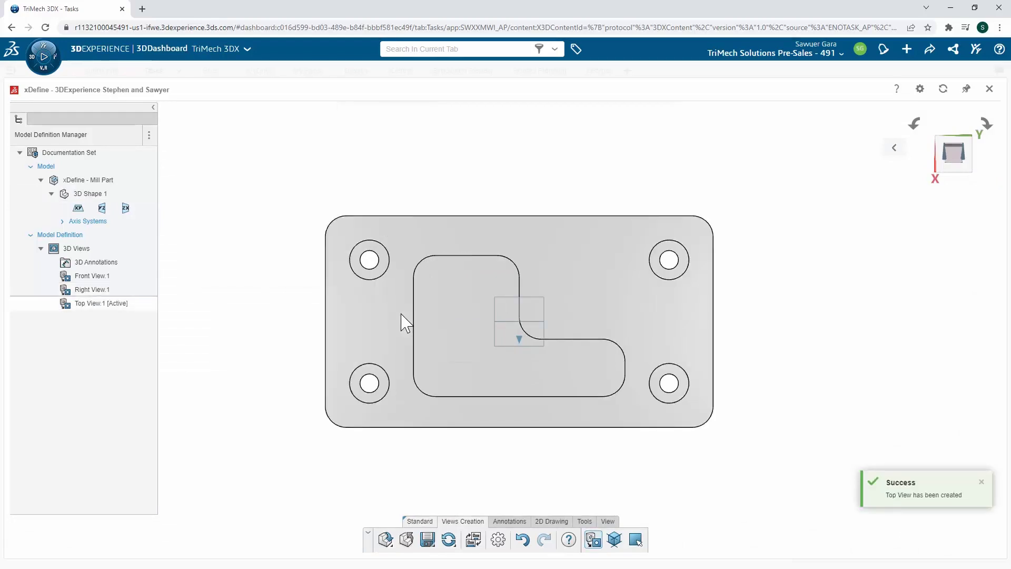
In Top View.1, dimension the pocket's height, its 3" width and its corner fillet radius
left_click(325, 118)
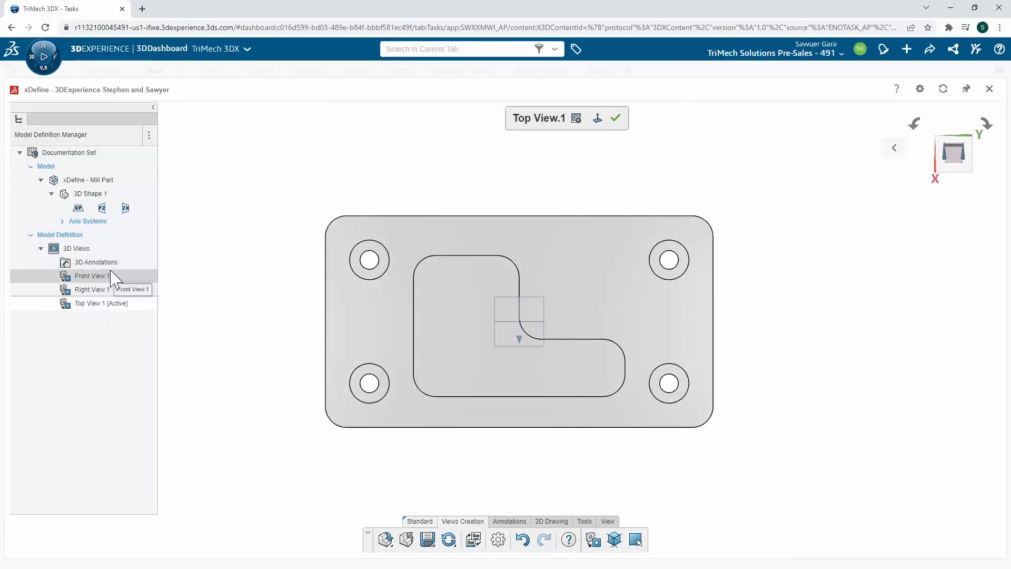
left_click(510, 520)
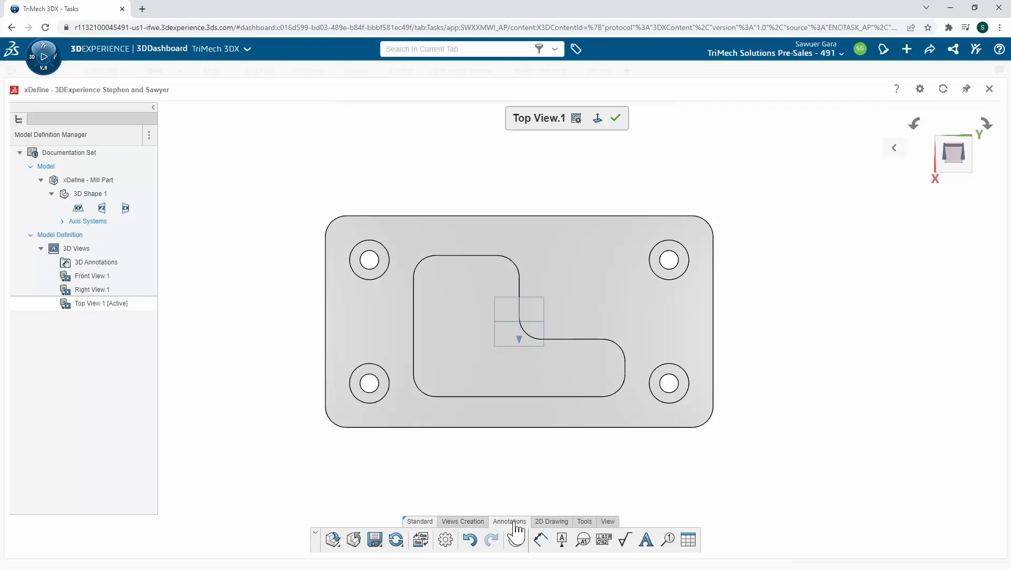
left_click(542, 539)
left_click(462, 256)
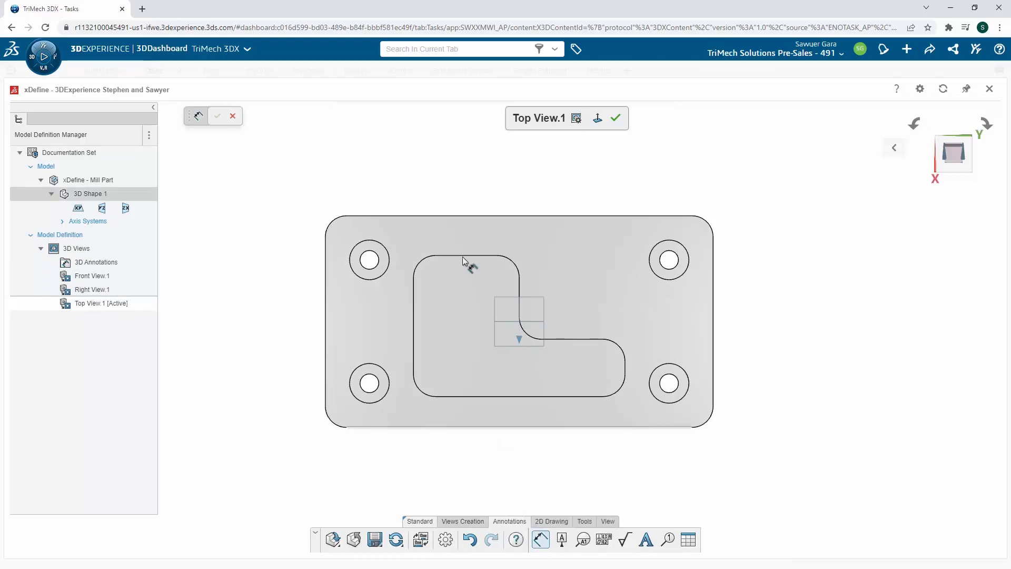
left_click(481, 396)
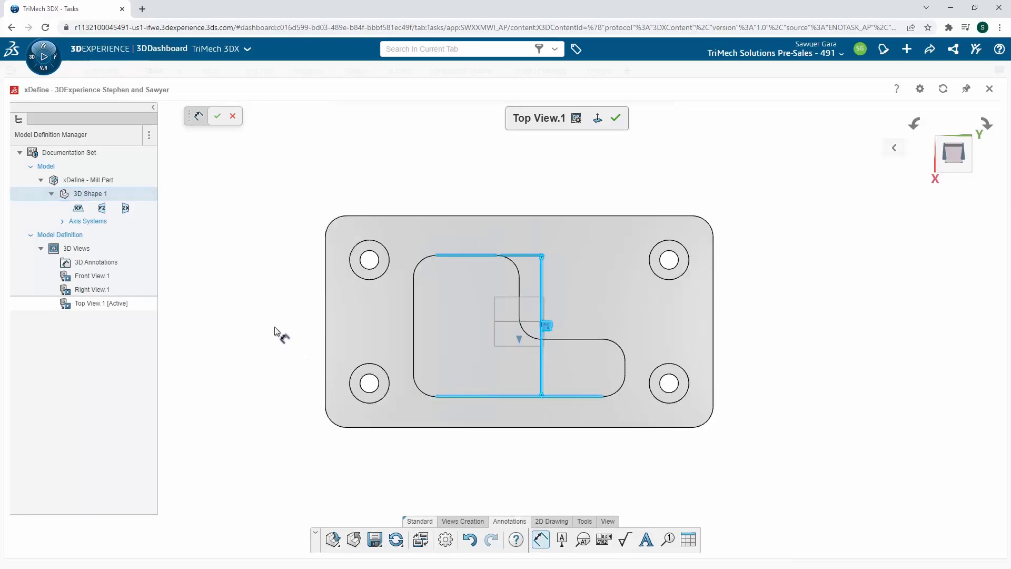
left_click(288, 326)
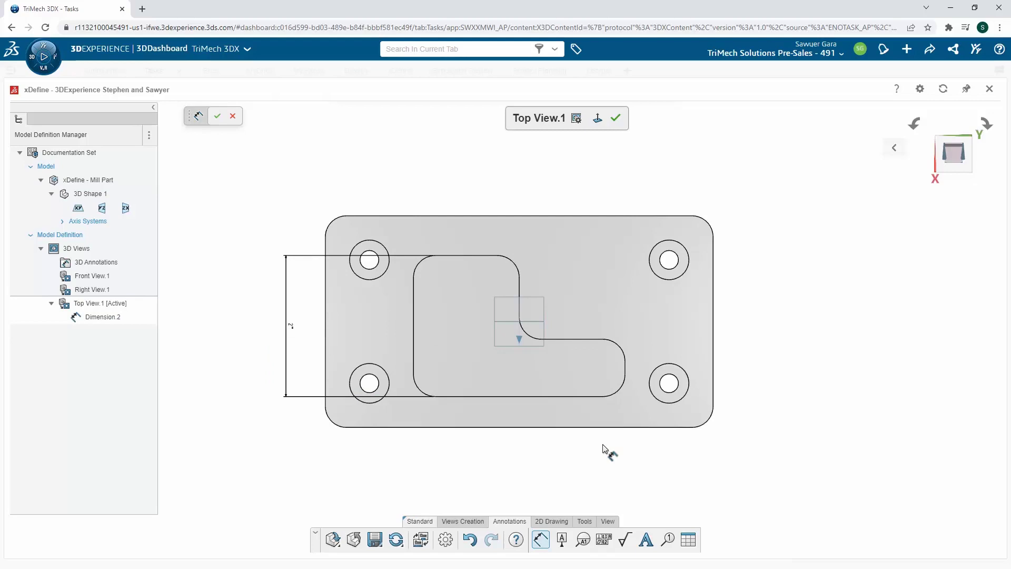
left_click(413, 347)
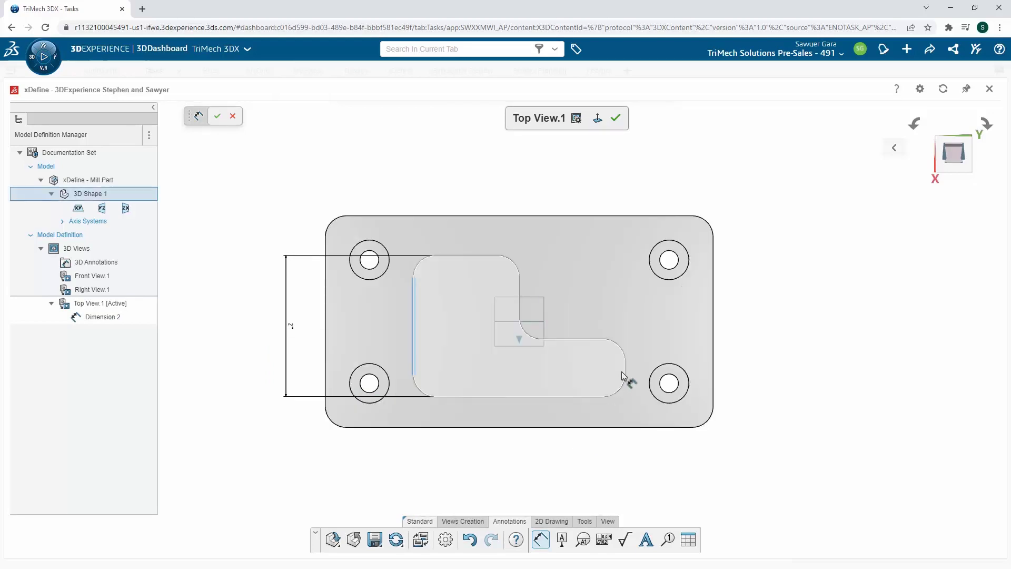
left_click(625, 371)
left_click(519, 195)
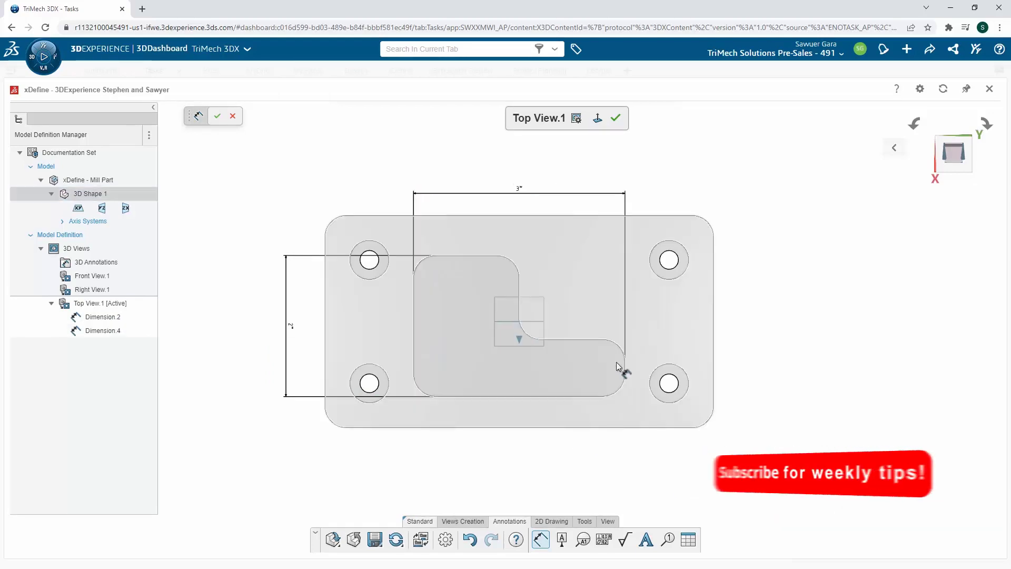
left_click(624, 377)
left_click(642, 416)
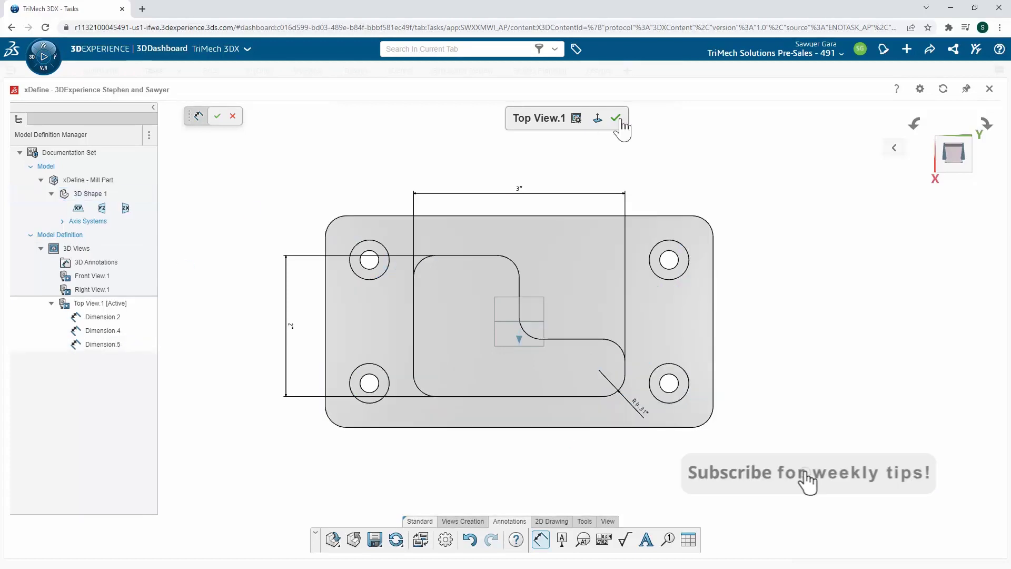
In Right View.1, dimension the part's 0.75" thickness and 3" width
double_click(92, 289)
left_click(352, 313)
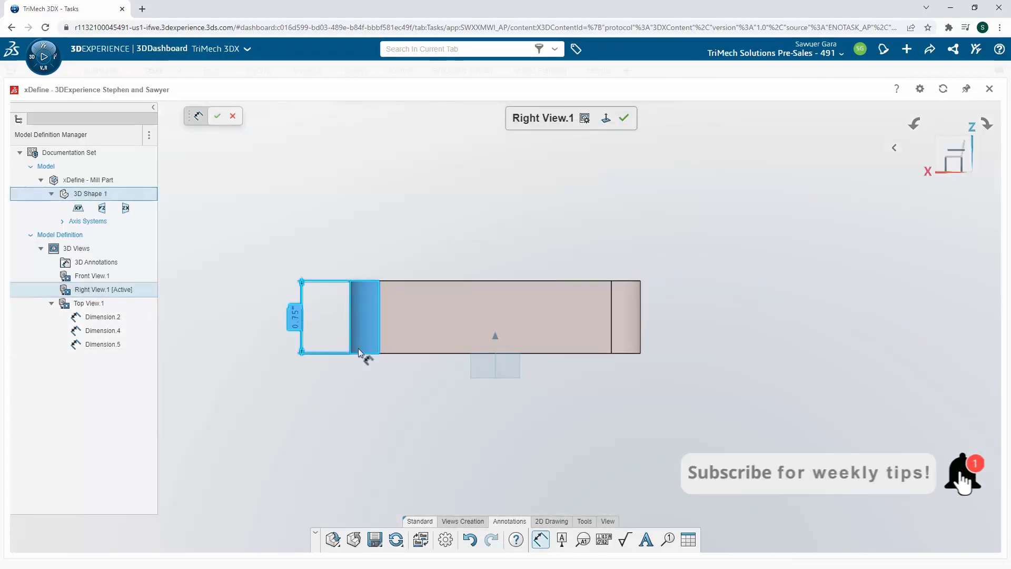
left_click(358, 348)
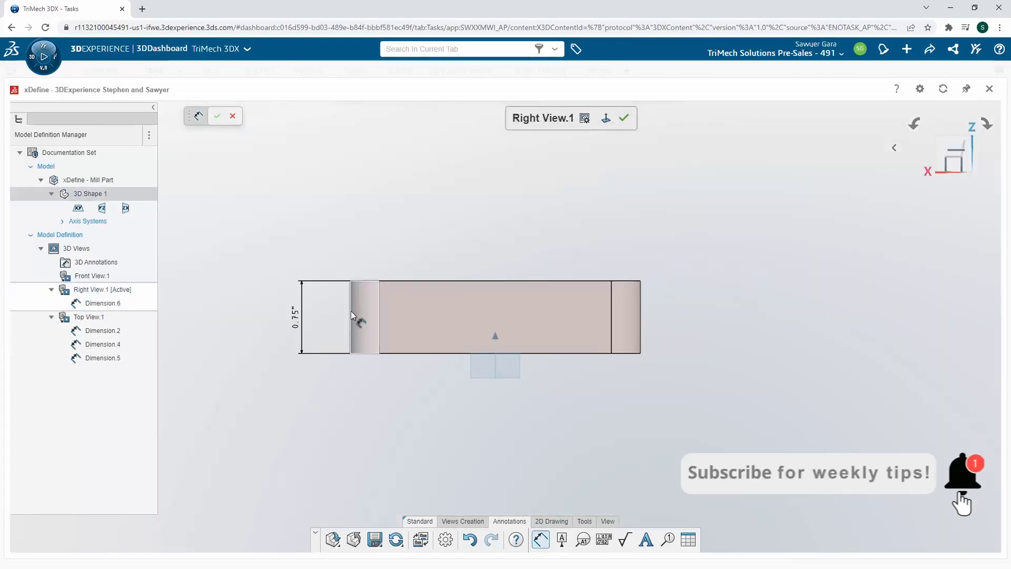
left_click(564, 280)
left_click(495, 240)
In Front View.1, dimension the part's 5.5" length above the part
double_click(100, 276)
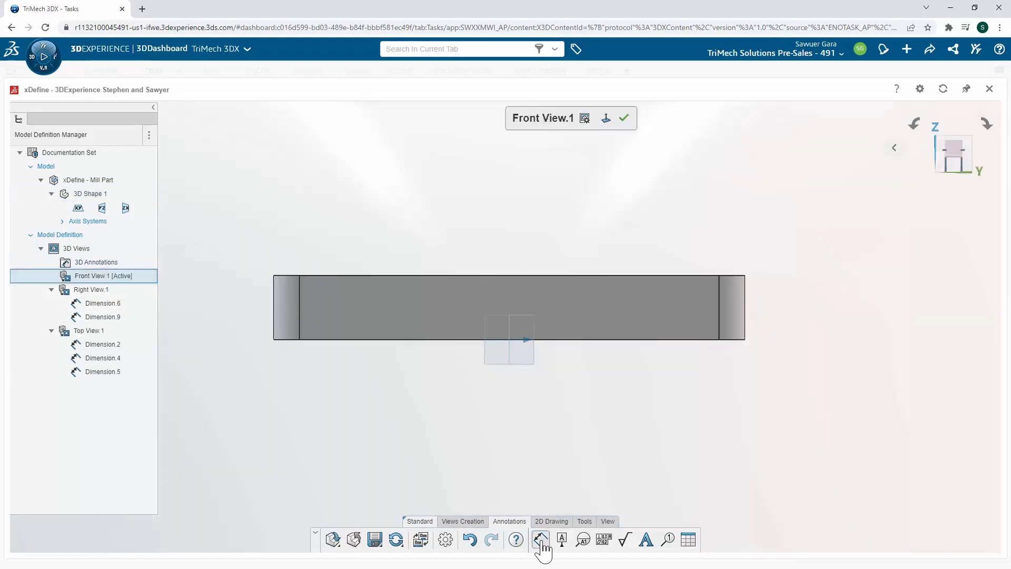
left_click(655, 275)
left_click(504, 241)
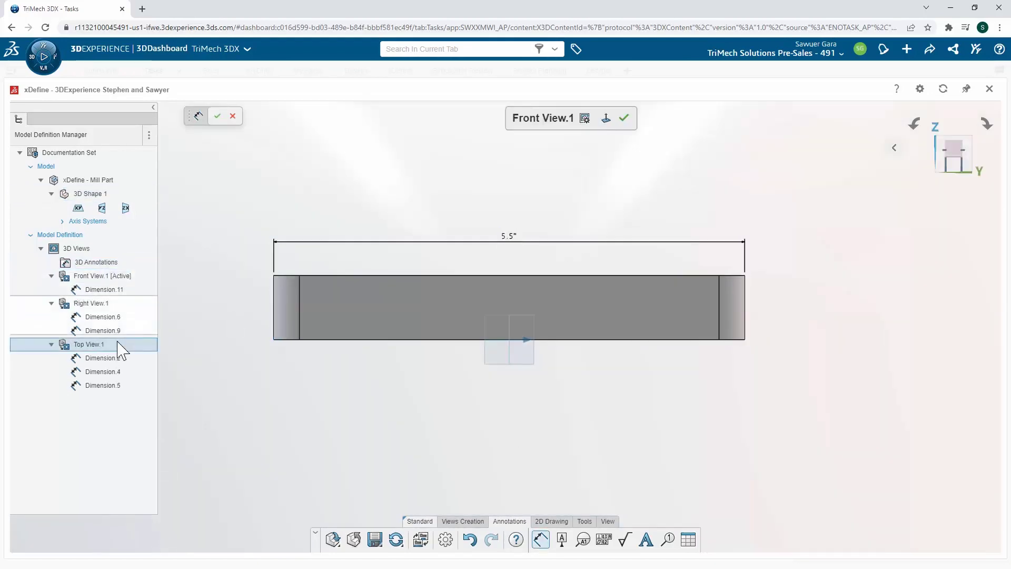
In Top View.1, place datum symbol A on the top edge and datum B on the right edge
double_click(117, 344)
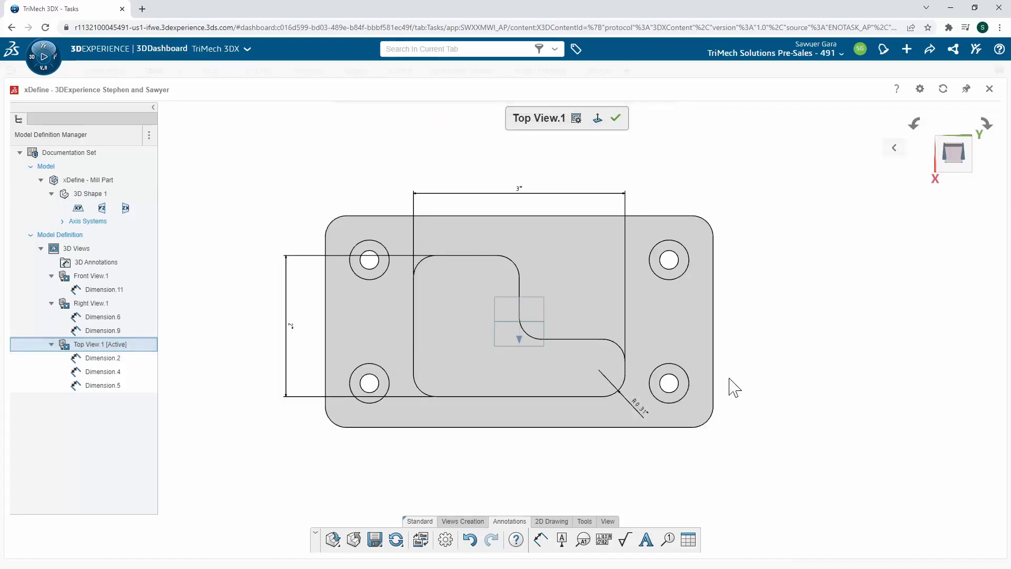
left_click(562, 539)
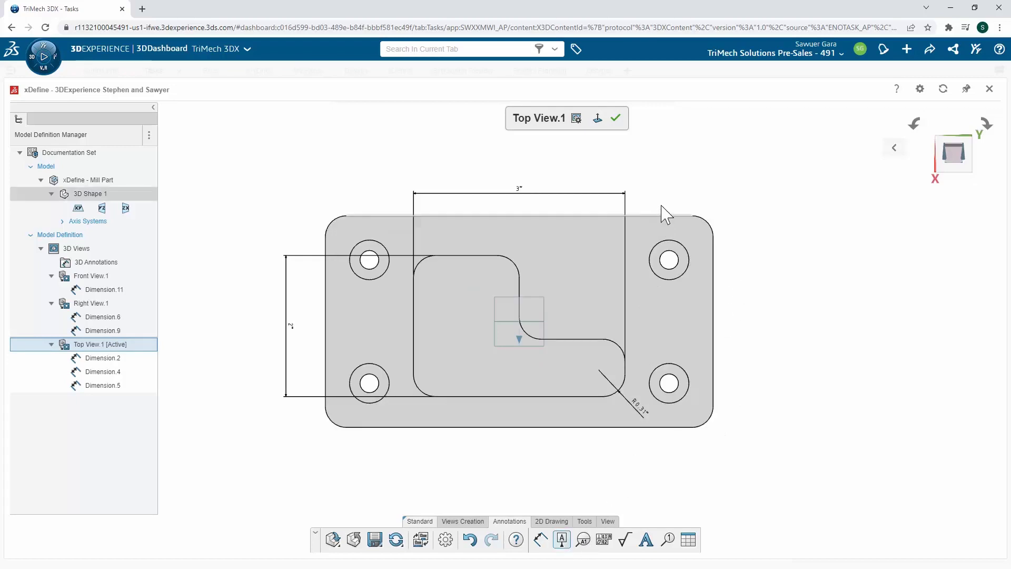
left_click(658, 216)
left_click(657, 200)
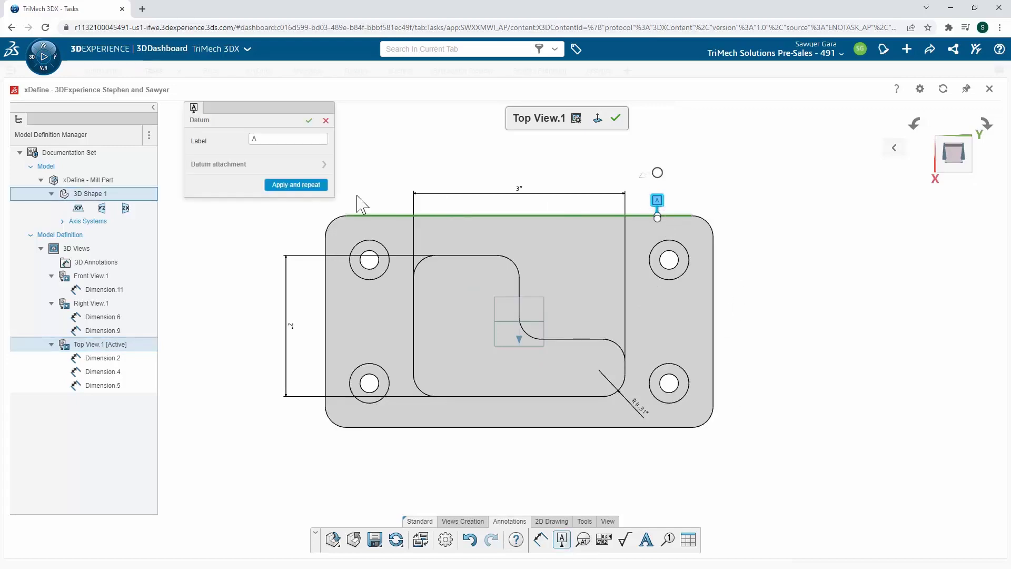
left_click(308, 186)
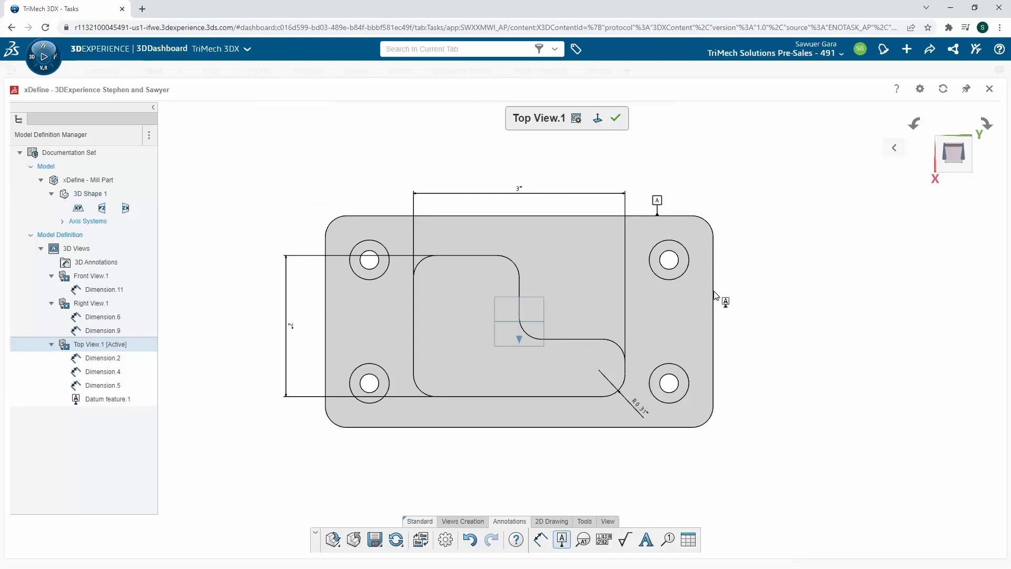
left_click(714, 310)
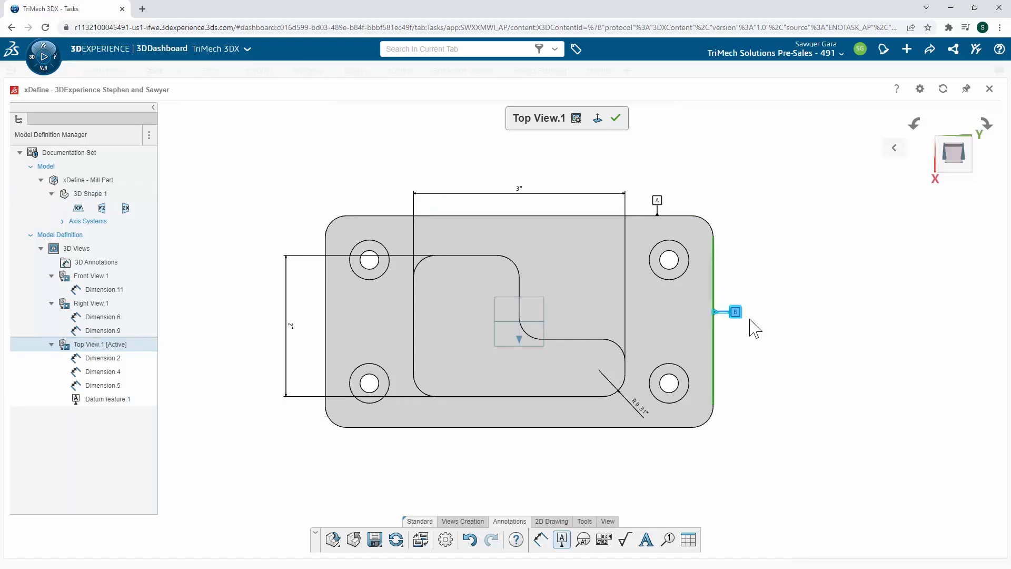
left_click(751, 327)
left_click(316, 186)
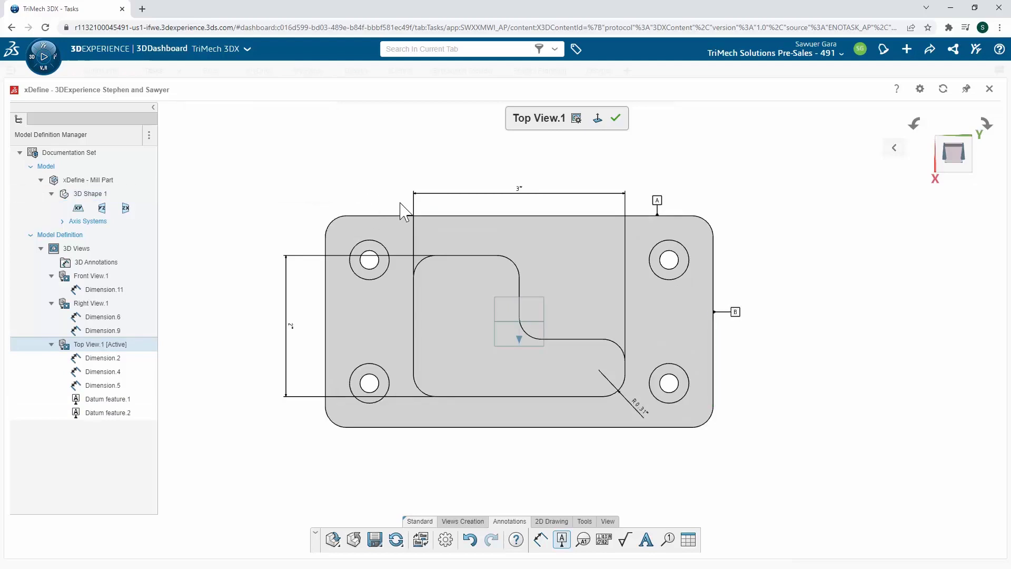
Attach a Position tolerance frame of .625 Ⓜ with datums A and B to the upper-right hole
left_click(605, 542)
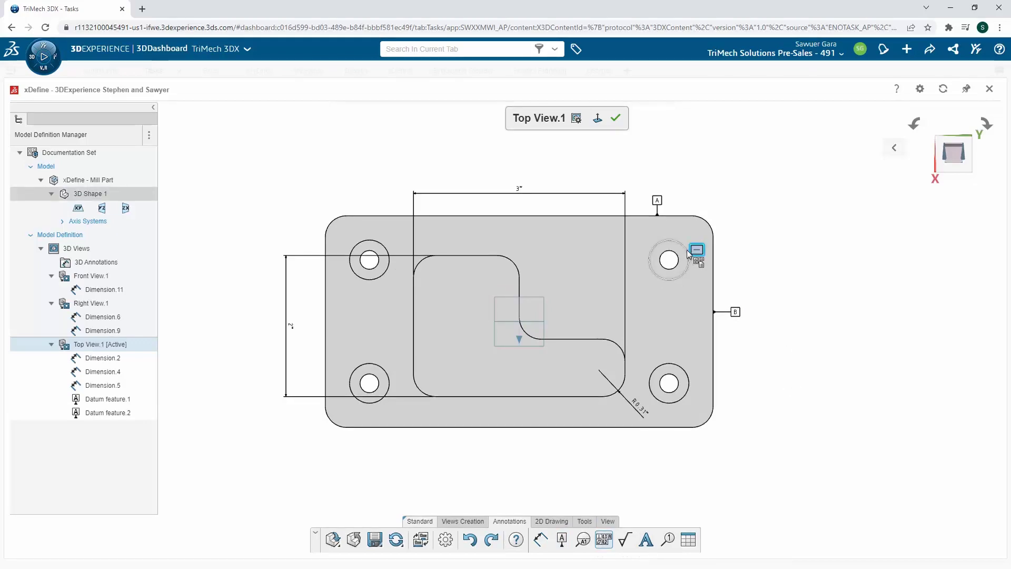
left_click(688, 253)
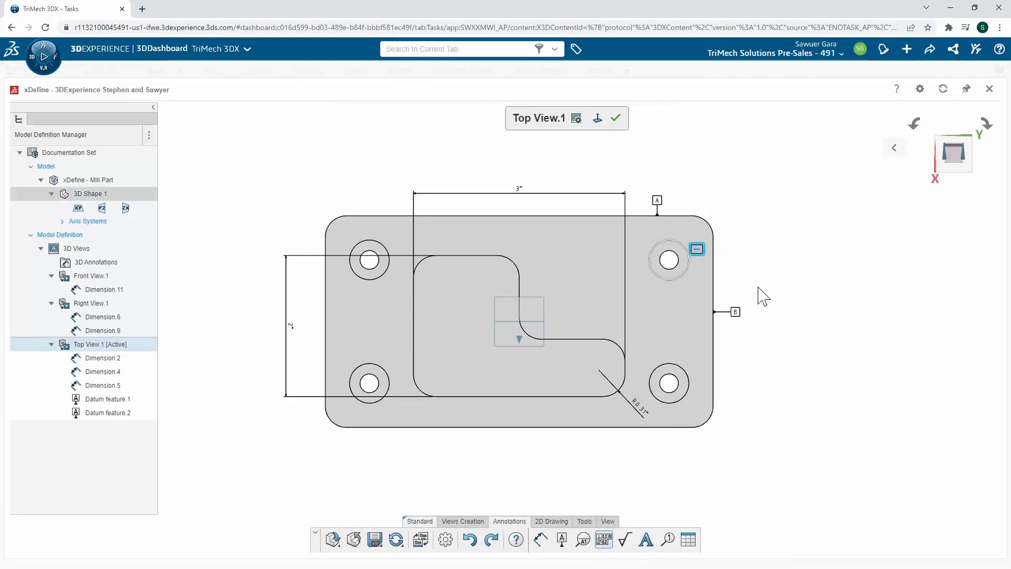
left_click(754, 247)
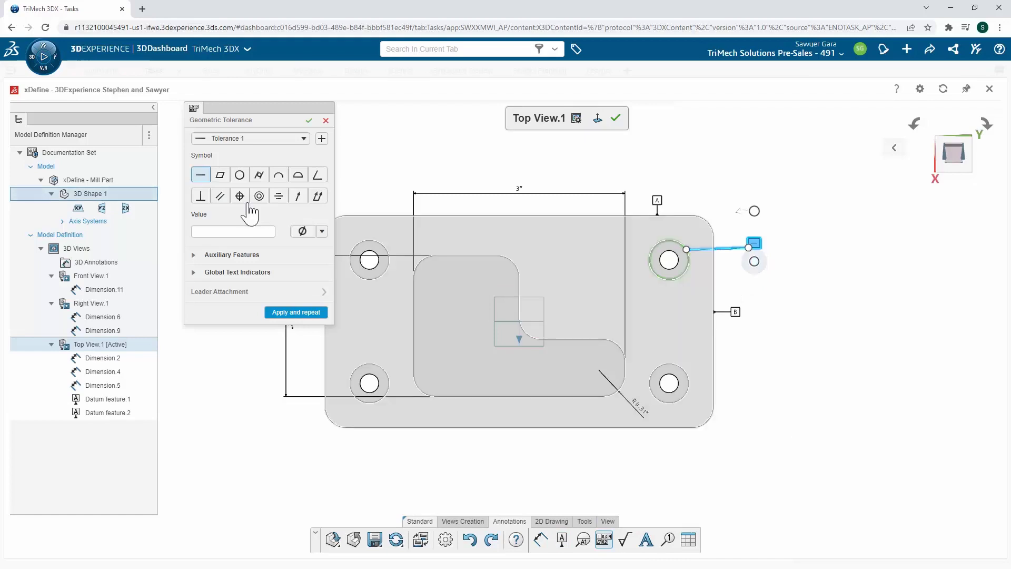
left_click(239, 195)
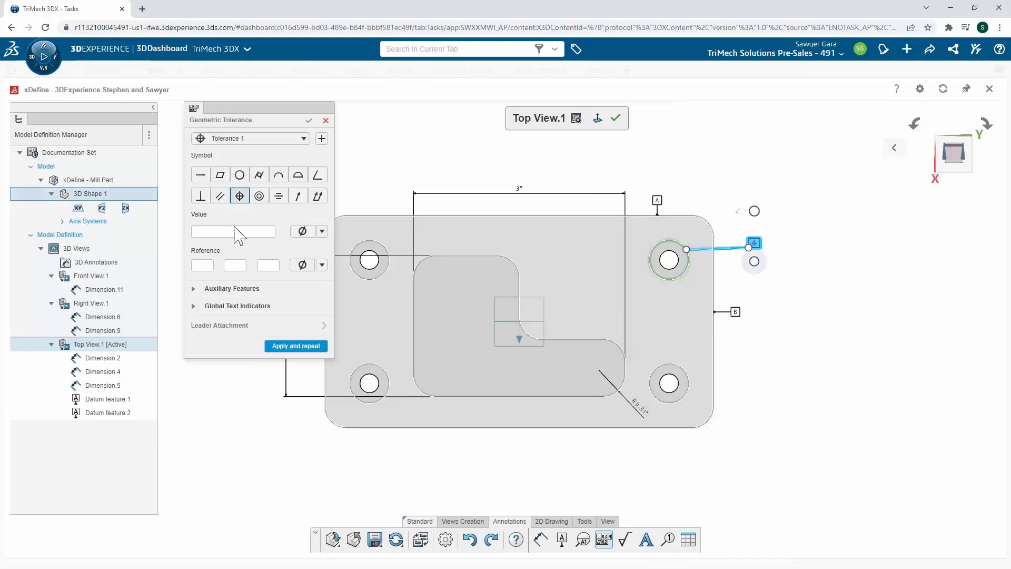
left_click(237, 232)
type(".")
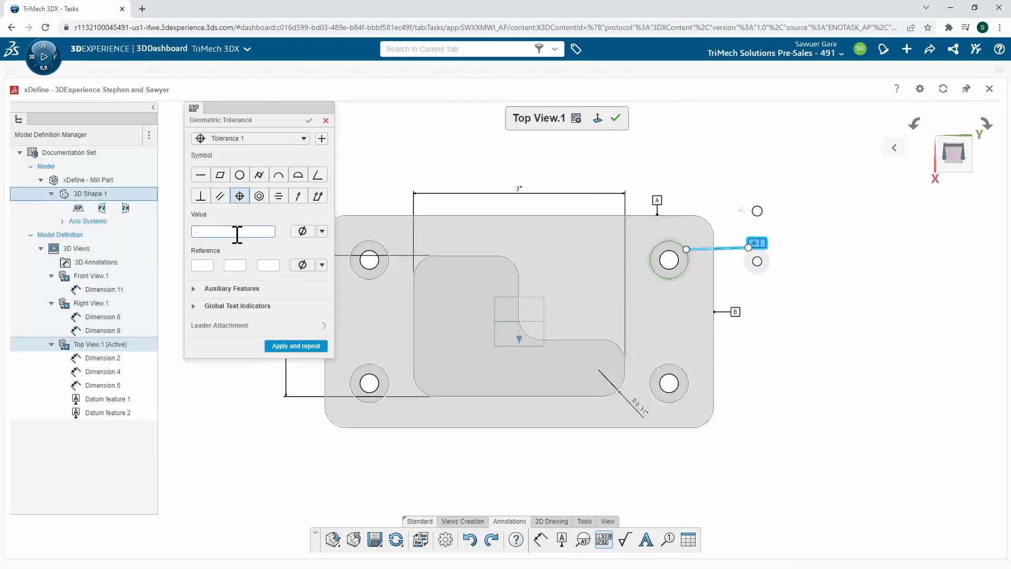
type("625")
left_click(321, 232)
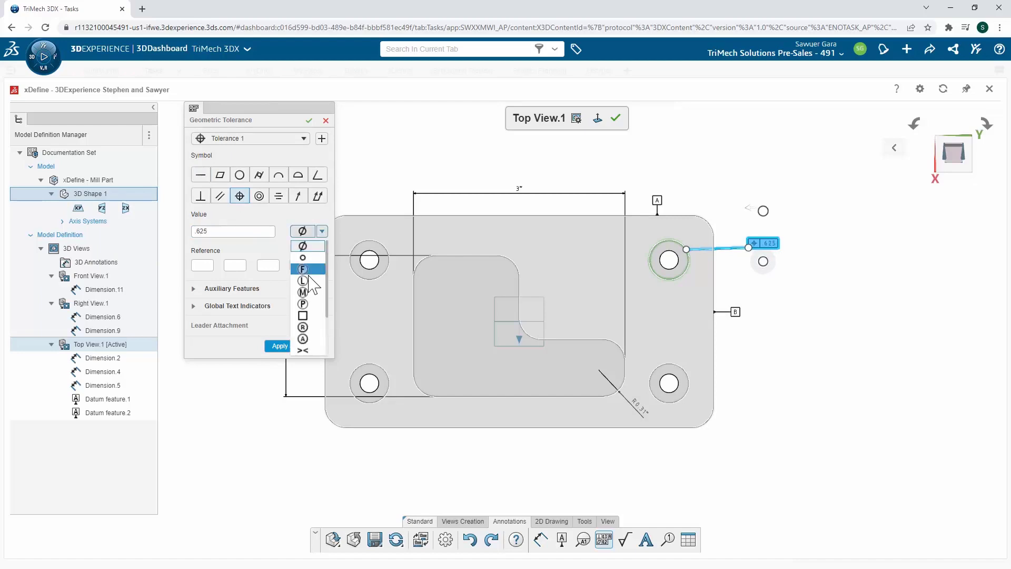
left_click(302, 293)
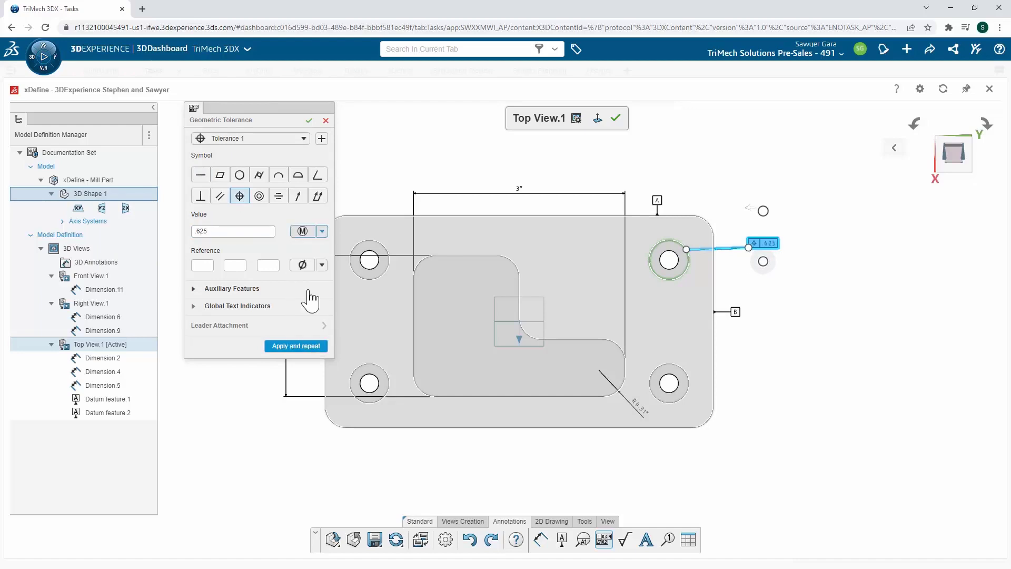
left_click(215, 268)
type("A")
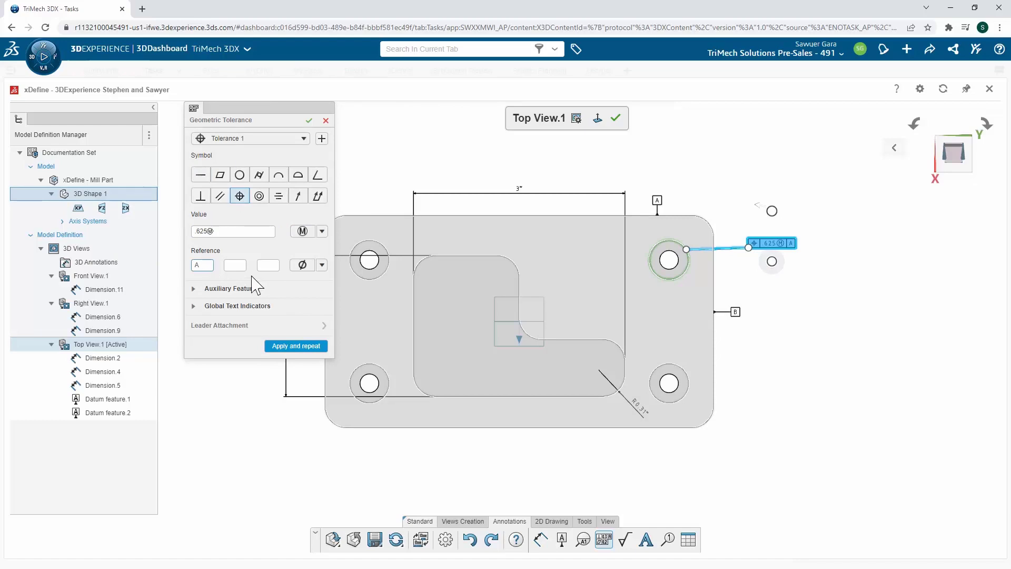
left_click(269, 346)
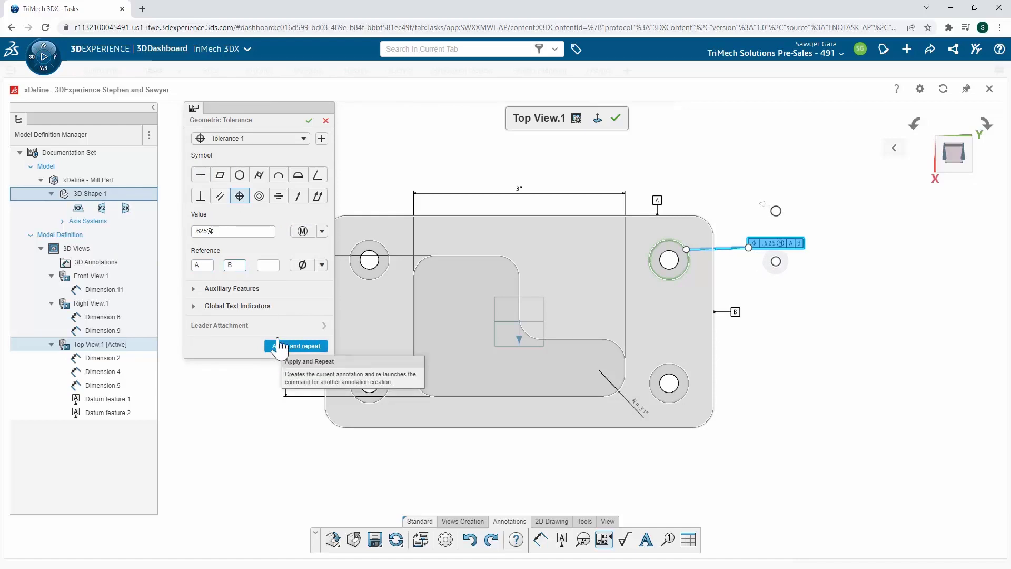
left_click(309, 120)
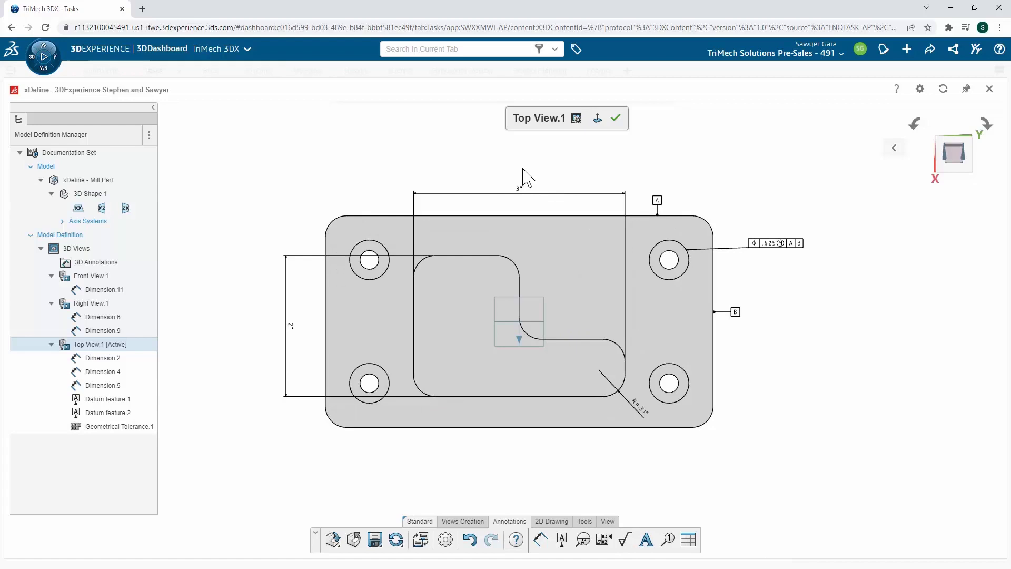
Give the 3" pocket width dimension a Bilateral tolerance of +0.12 / -0.05 at .12 precision
left_click(521, 196)
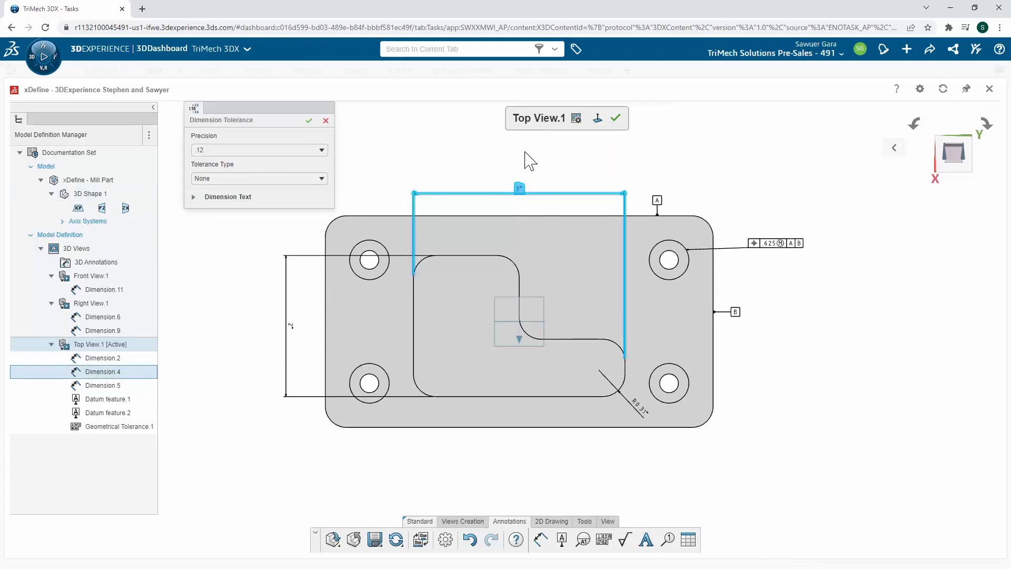
left_click(266, 152)
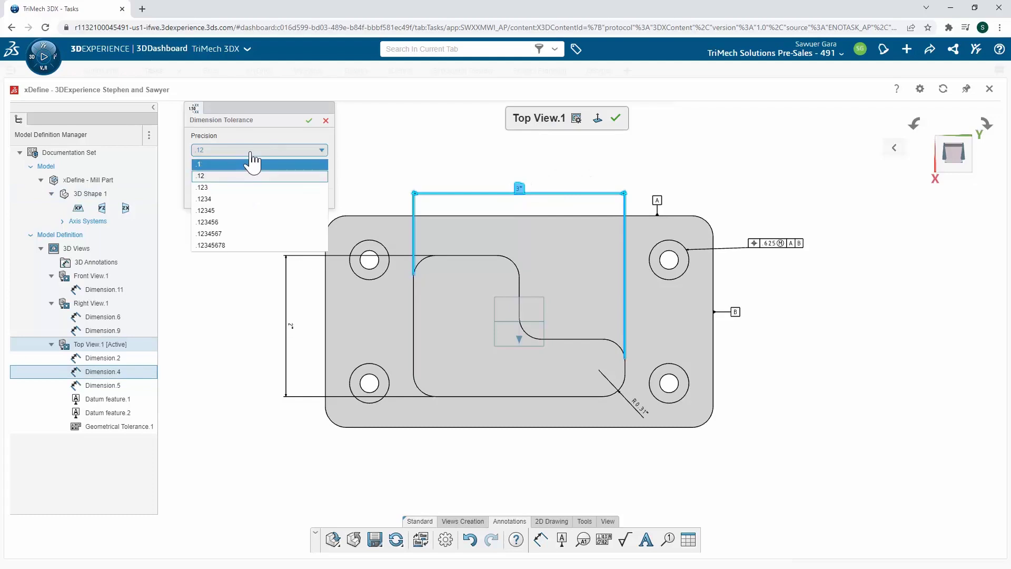
left_click(248, 163)
left_click(249, 182)
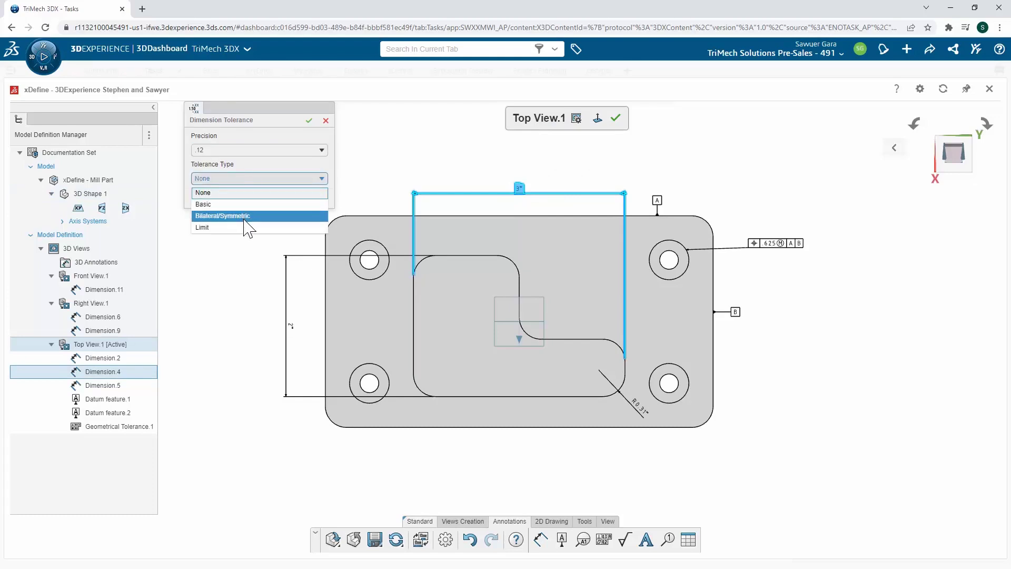
left_click(245, 216)
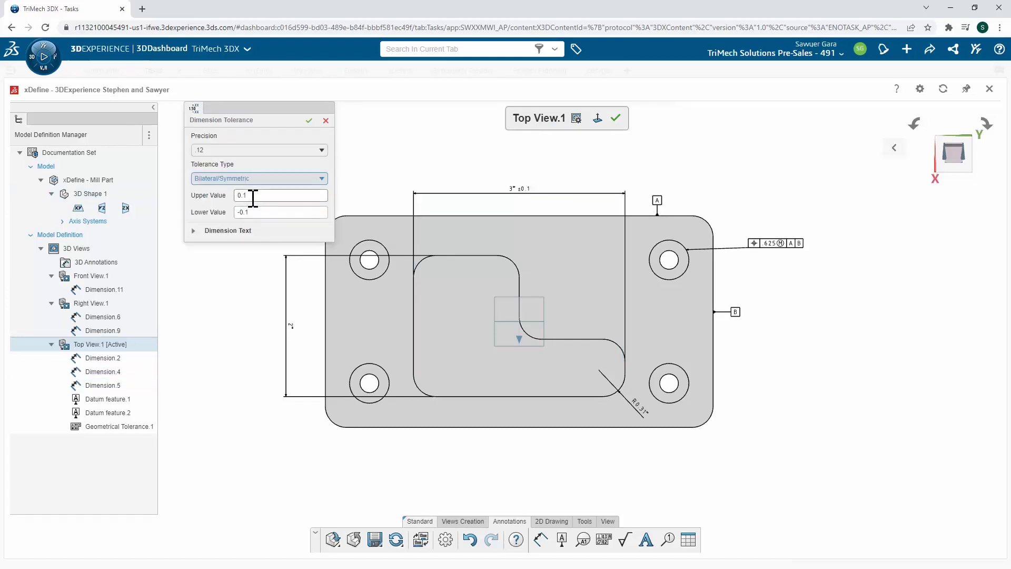
double_click(254, 196)
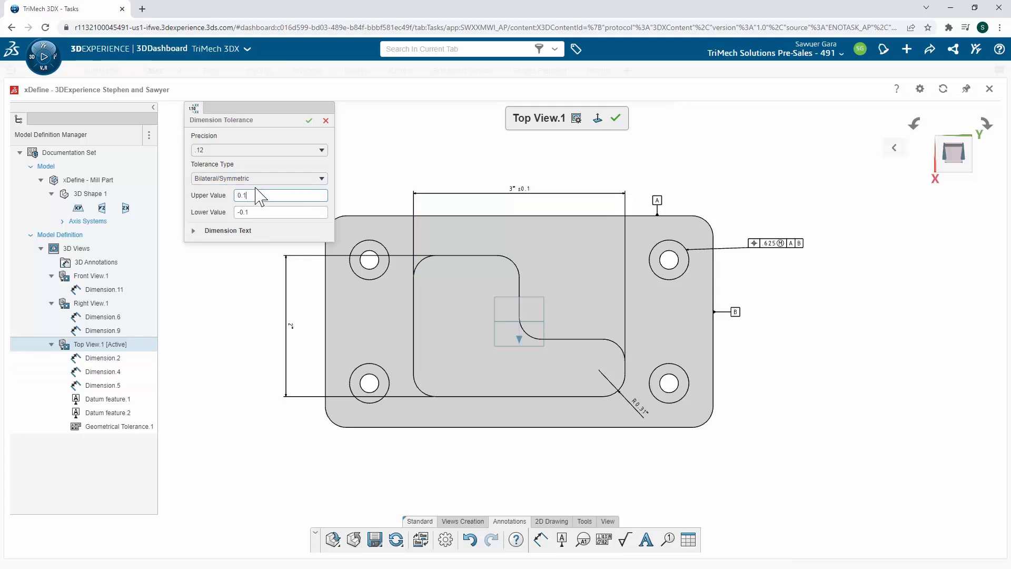
type("2")
double_click(259, 211)
key("BackSpace")
left_click(309, 121)
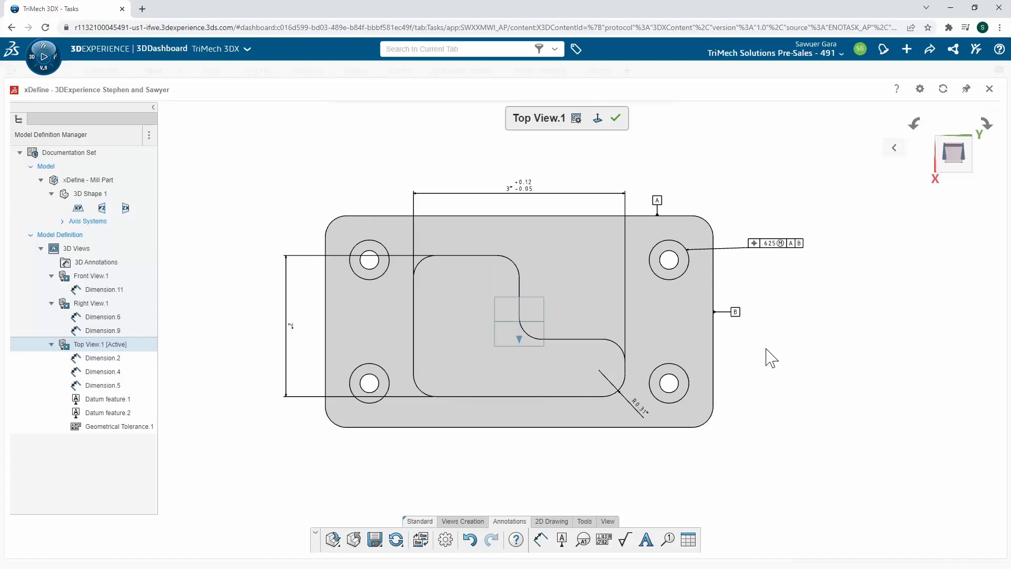
Create Sheet.1 in a new 2D Drawing using the Standard format at A0 size
left_click(548, 521)
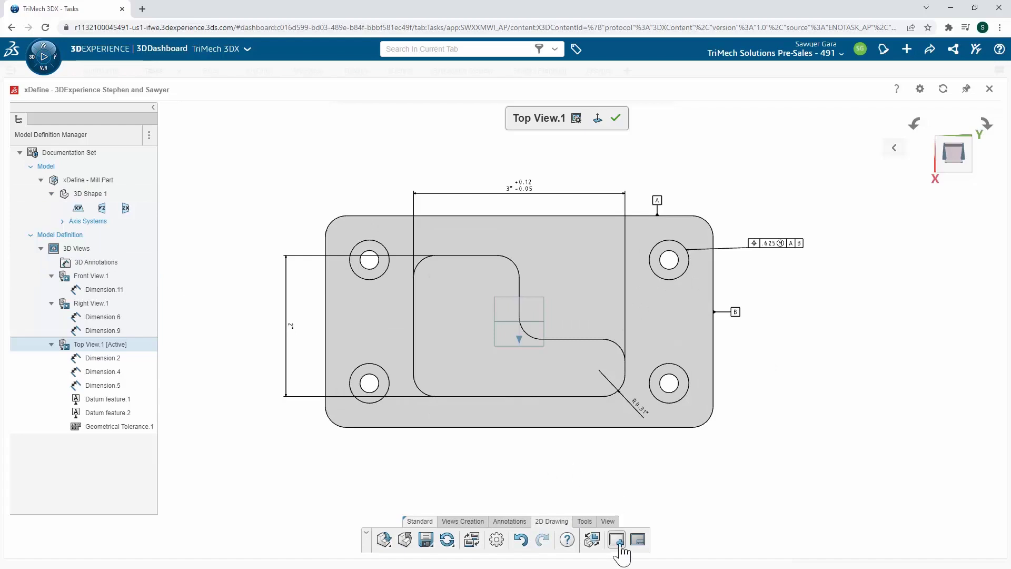
left_click(617, 539)
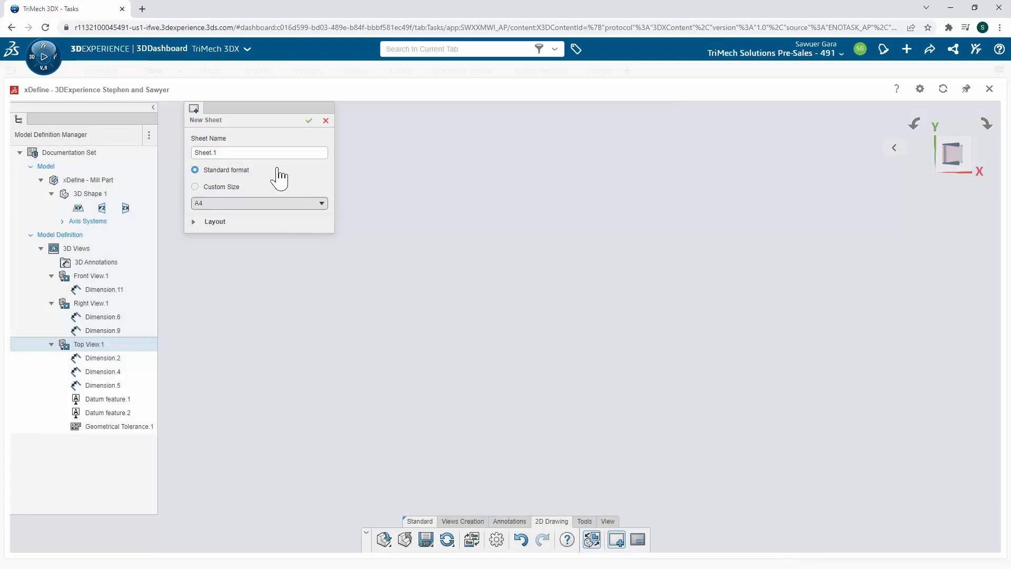
left_click(223, 187)
left_click(224, 187)
left_click(229, 205)
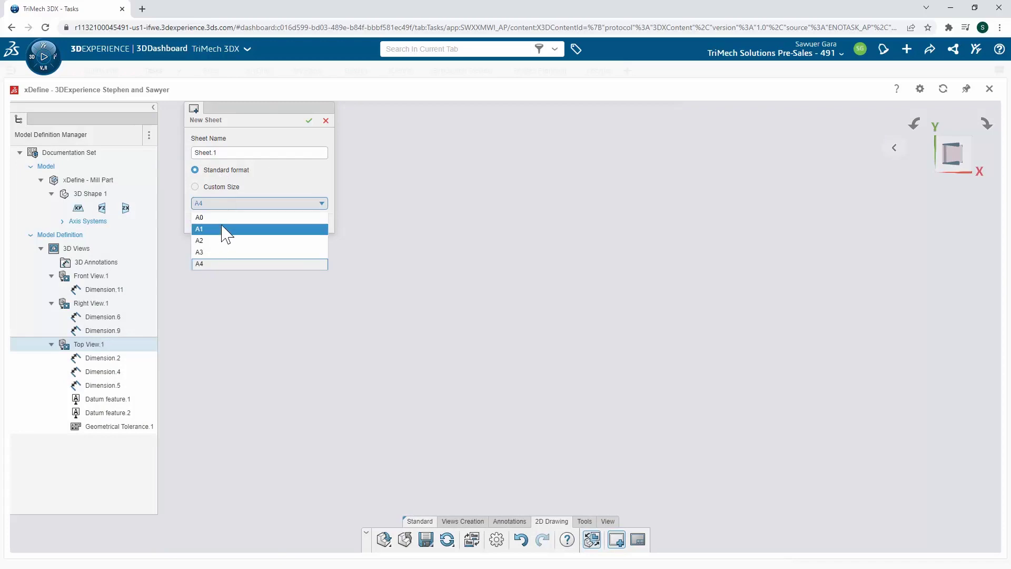
left_click(223, 218)
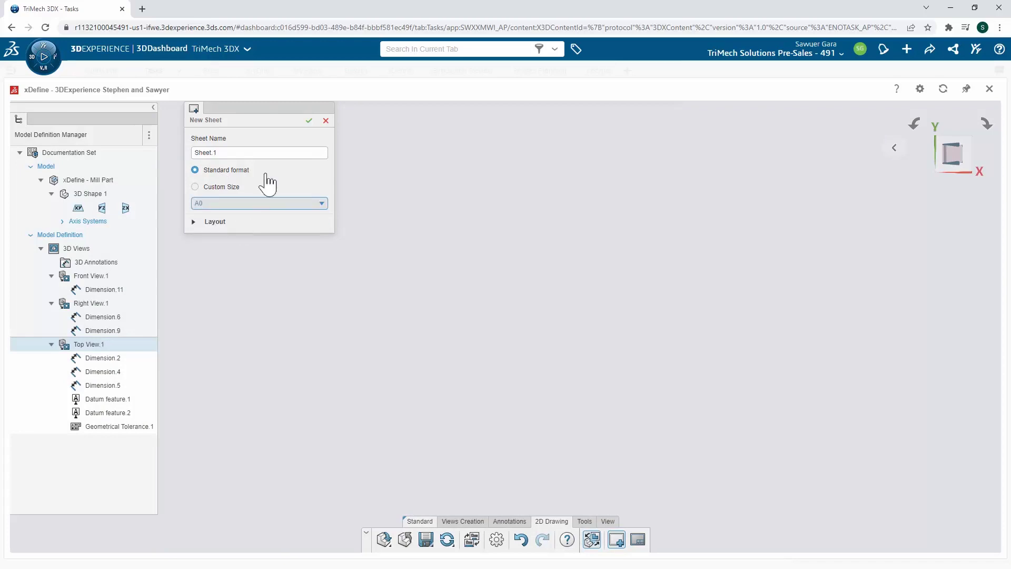
left_click(309, 121)
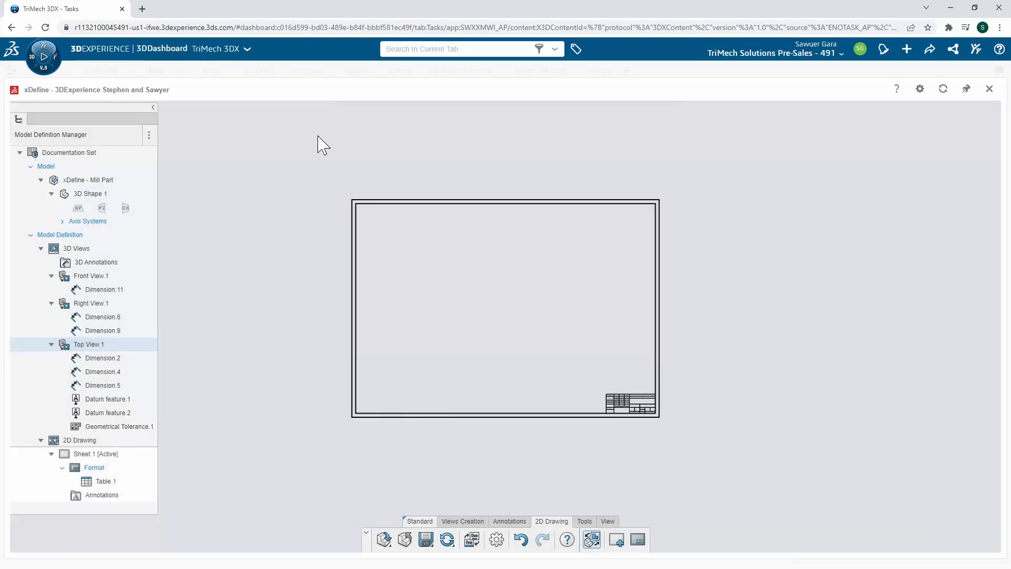
Place Front View.1 on the left, Right View.1 on the right and Top View.1 above the front view
scroll(469, 312, "down", 1)
scroll(469, 313, "up", 3)
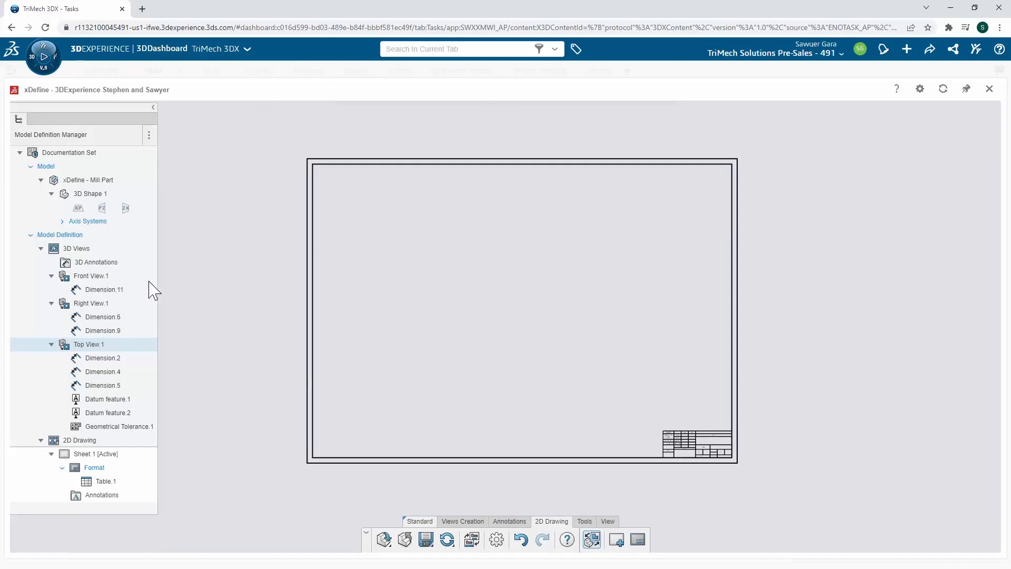
mouse_move(90, 277)
left_mouse_down()
mouse_move(421, 313)
mouse_move(462, 345)
mouse_move(431, 349)
left_mouse_up()
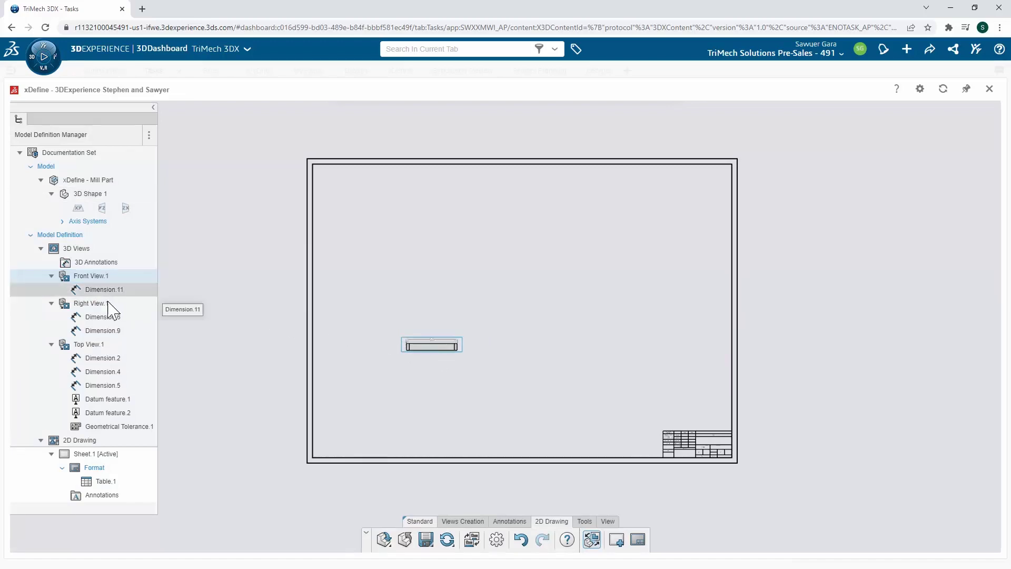
left_click_drag(87, 289, 625, 363)
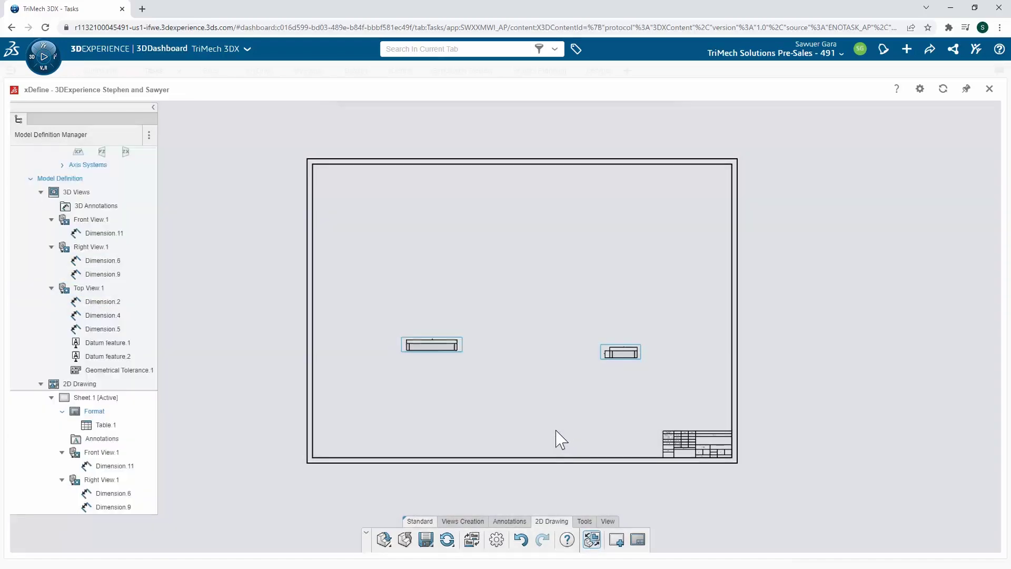
left_click(127, 382)
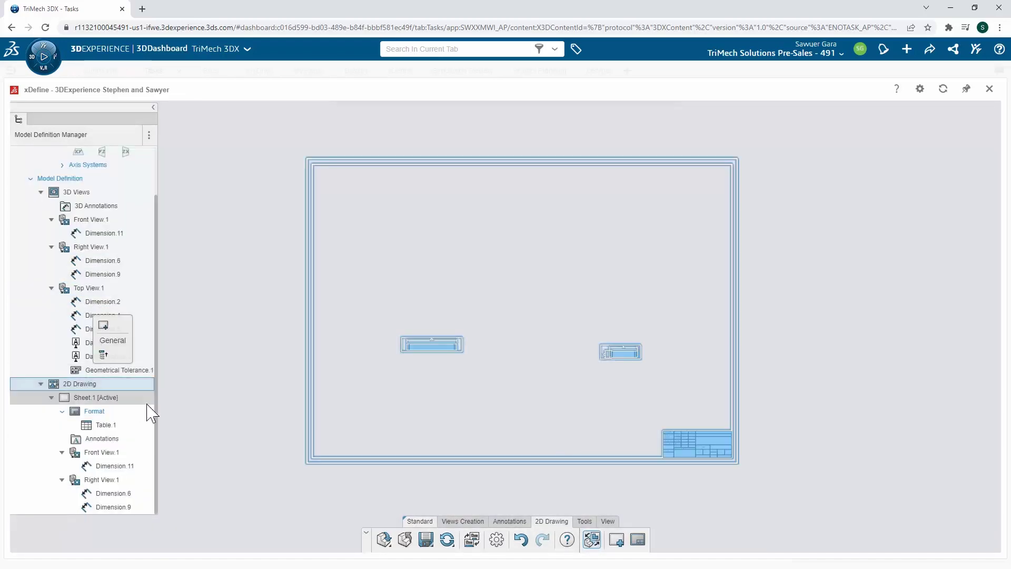
left_click(232, 422)
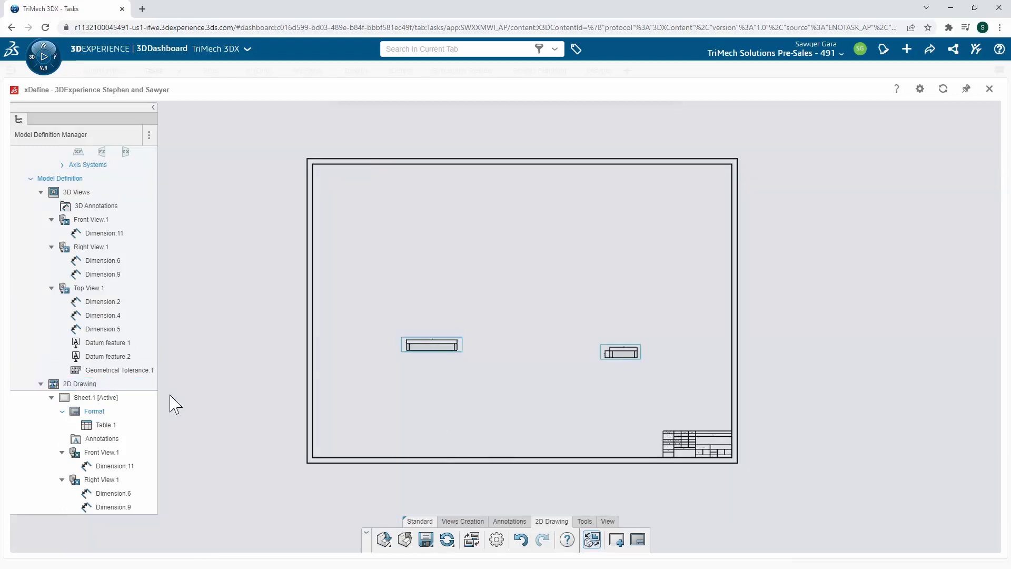
left_click_drag(88, 289, 439, 254)
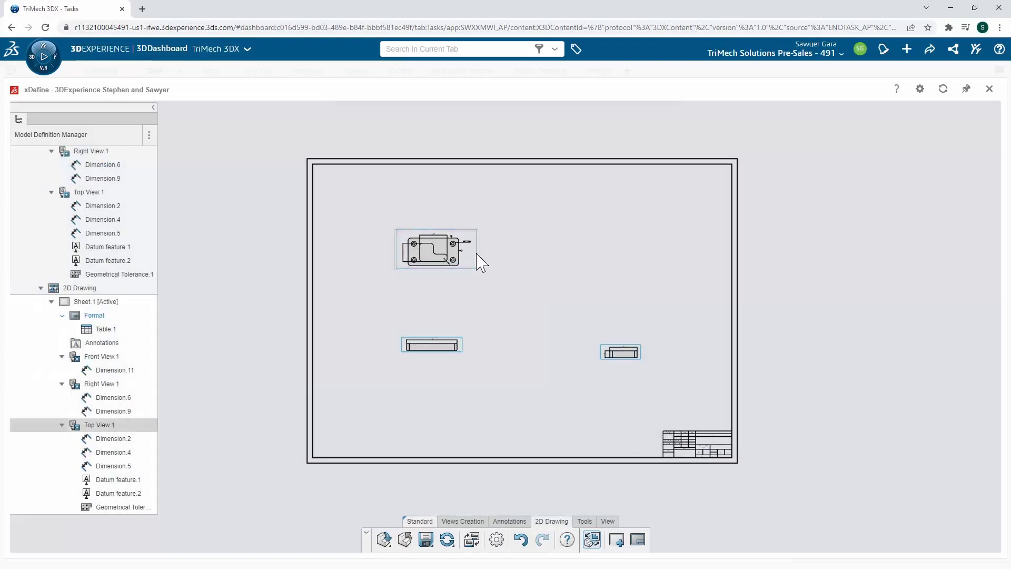
Change the top, front and right drawing views each to a 2:1 scale
left_click(480, 258)
left_click(499, 215)
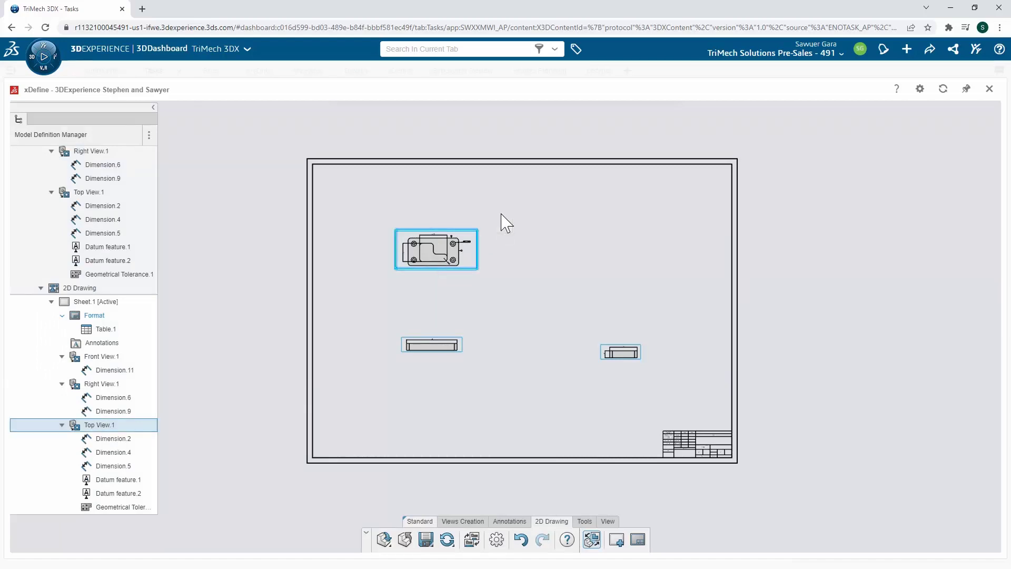
type("2:1")
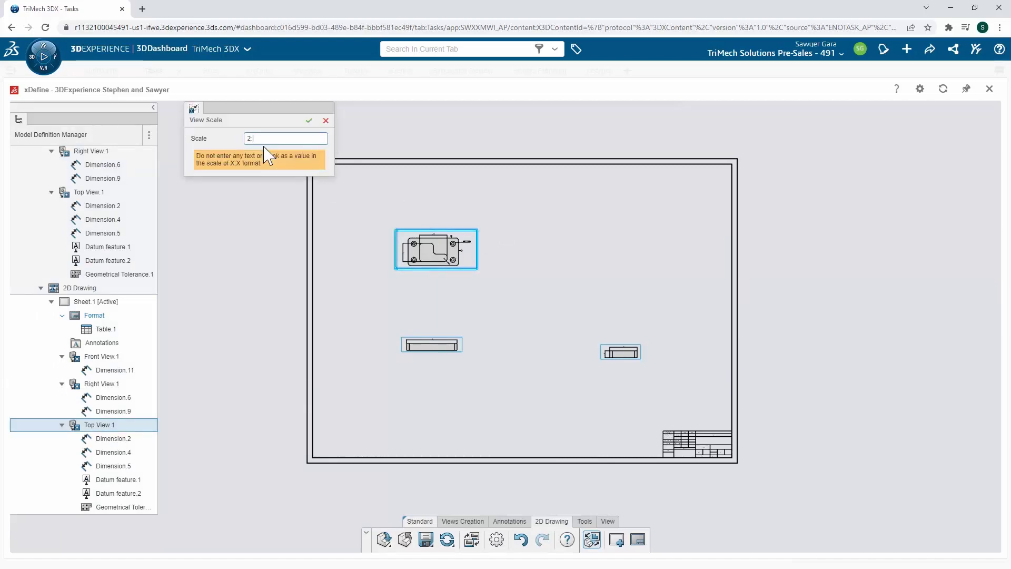
left_click(308, 120)
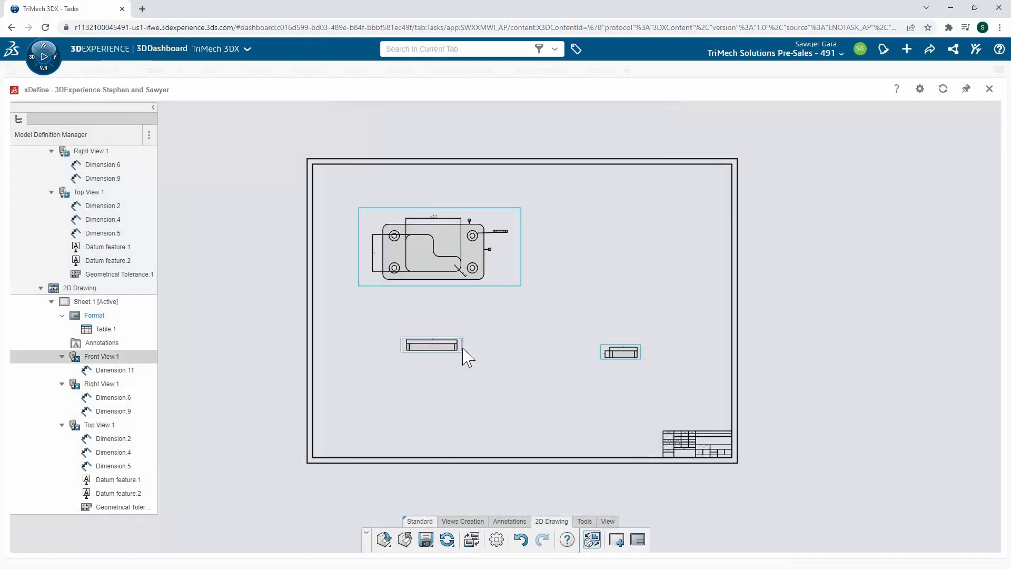
left_click(463, 352)
left_click(482, 316)
key("Return")
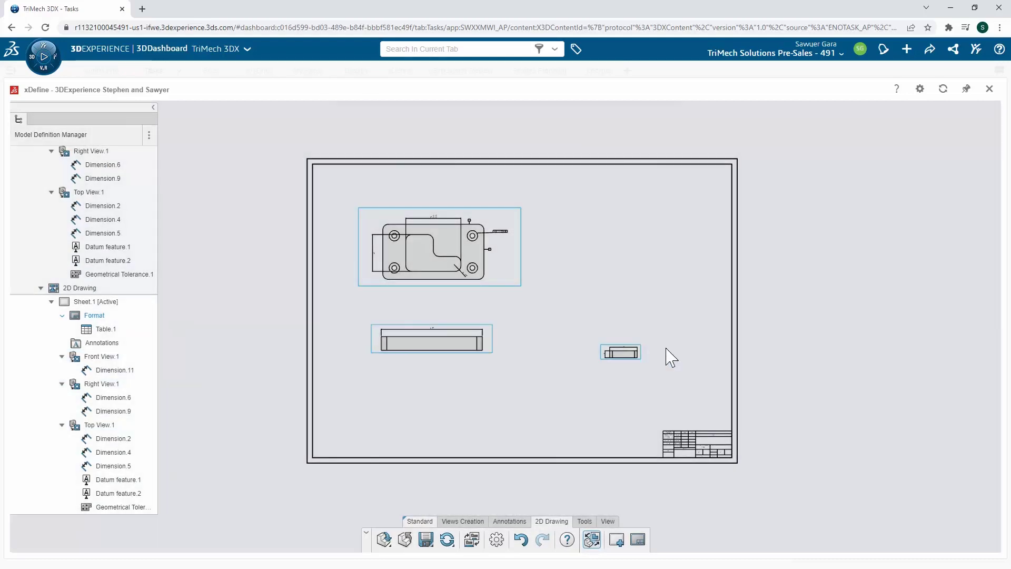
left_click(622, 352)
left_click(665, 314)
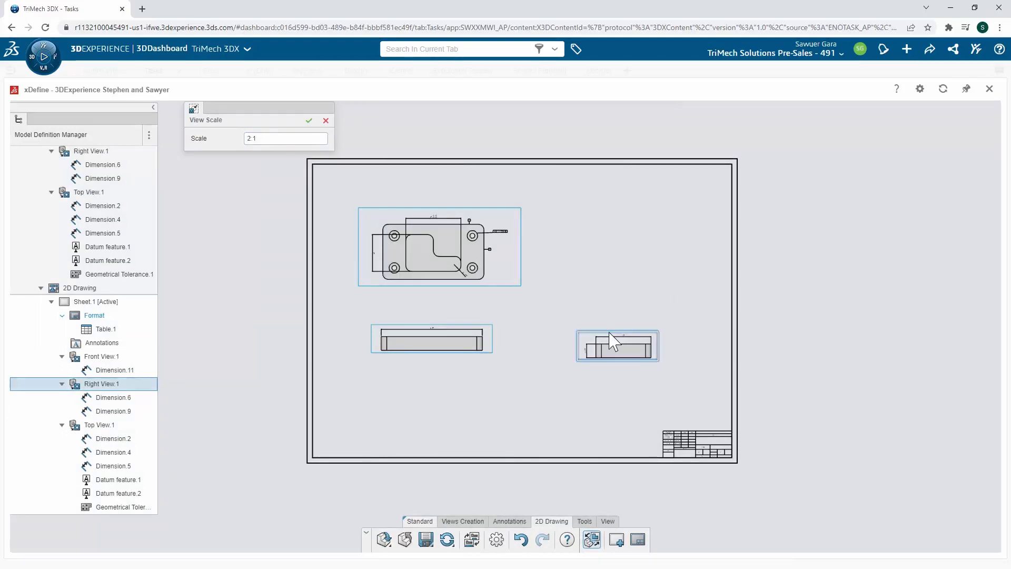
key("Return")
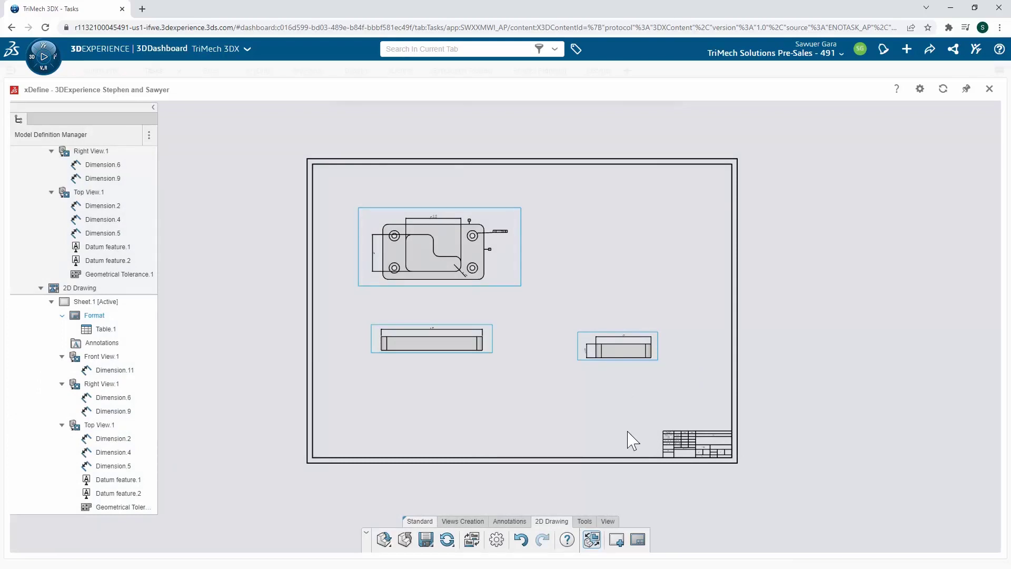
Export the 2D drawing via 2D Output as a PDF on disk named 'Documentation Set Mill'
left_click(584, 521)
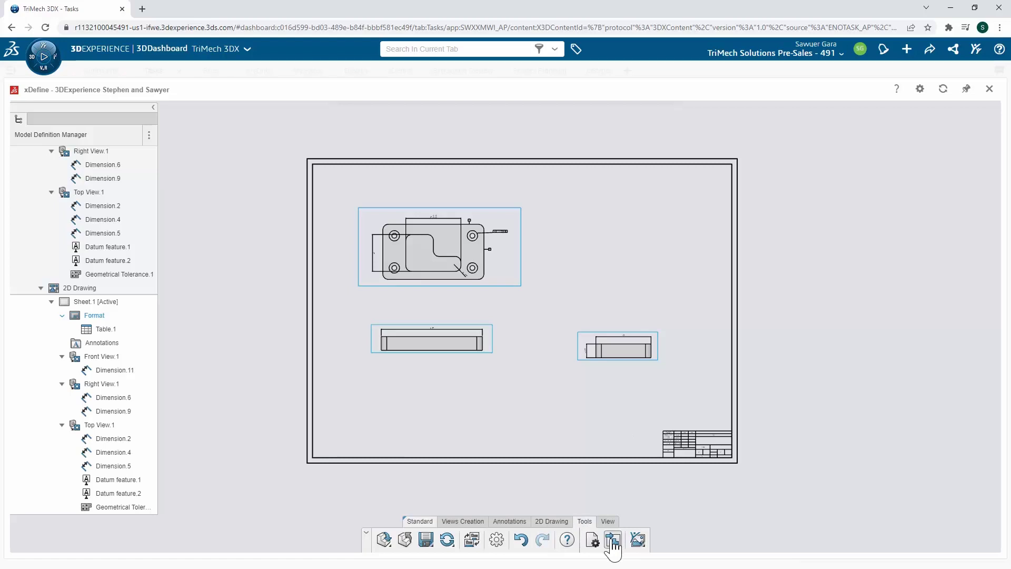
left_click(612, 540)
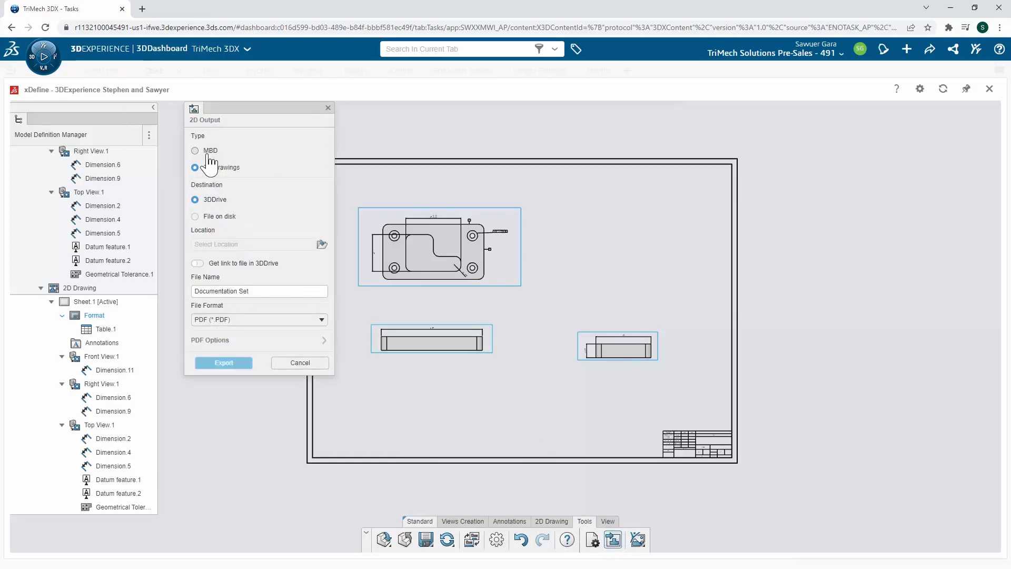
scroll(90, 203, "up", 3)
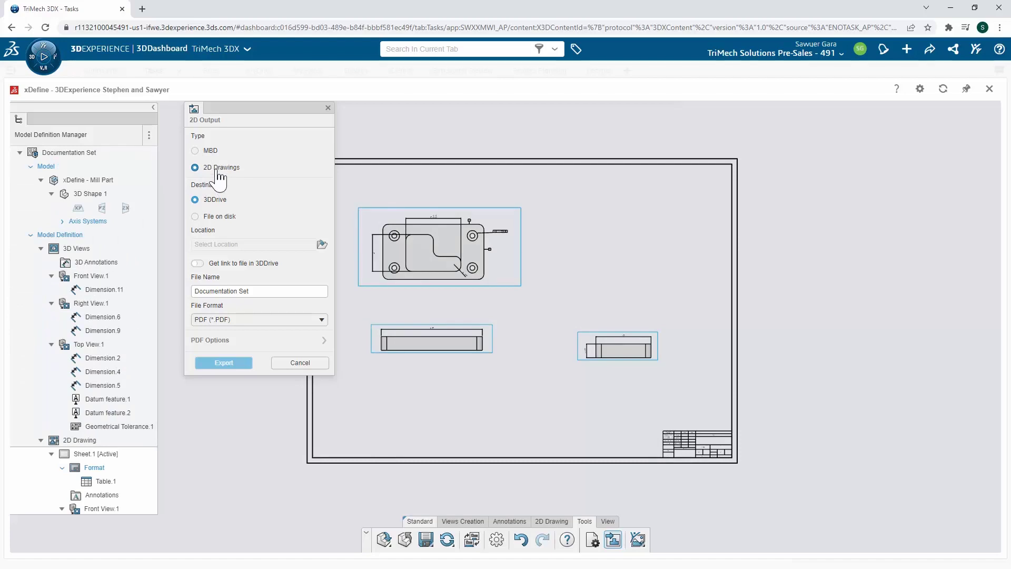
left_click(210, 217)
triple_click(253, 246)
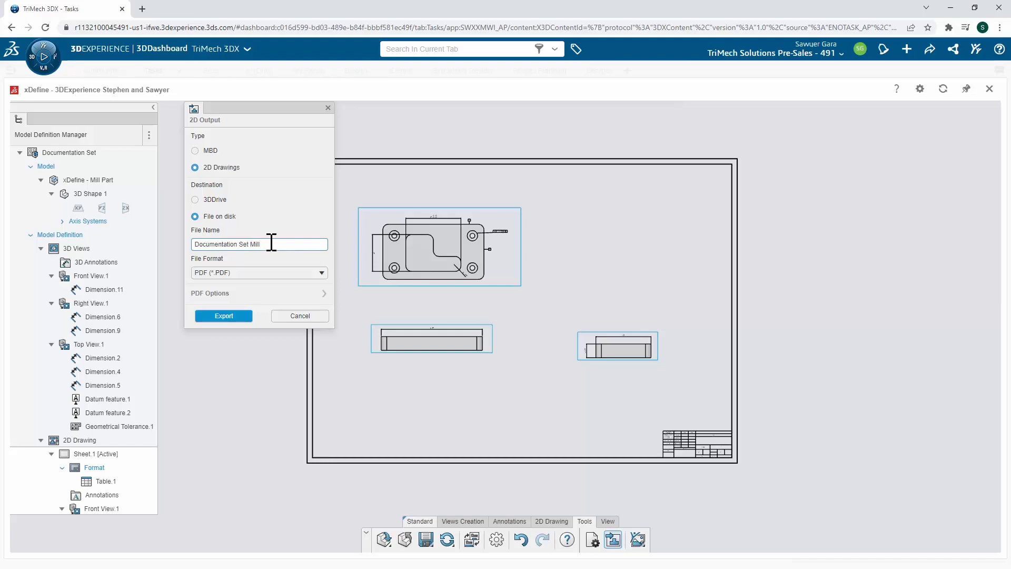
left_click(220, 315)
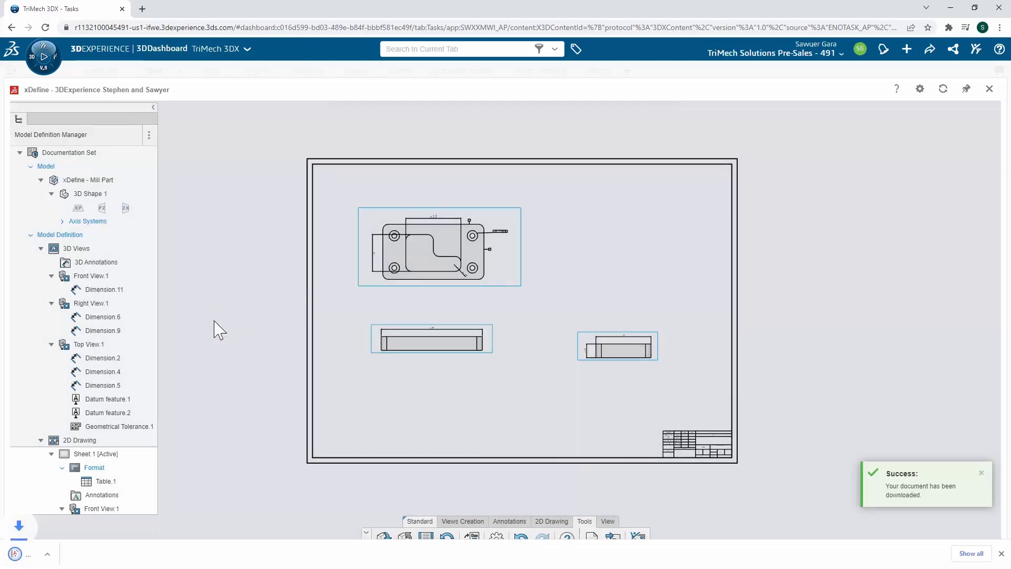